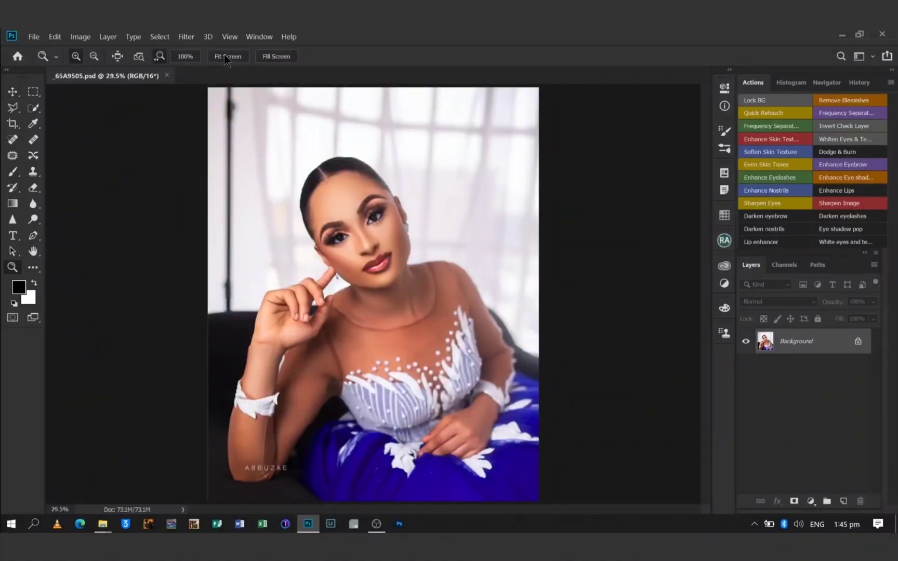
# - Close Photoshop and copy Skin LUT 1–5.CUBE from the Files > Premium Skin LUTs folder
pyautogui.press('v')
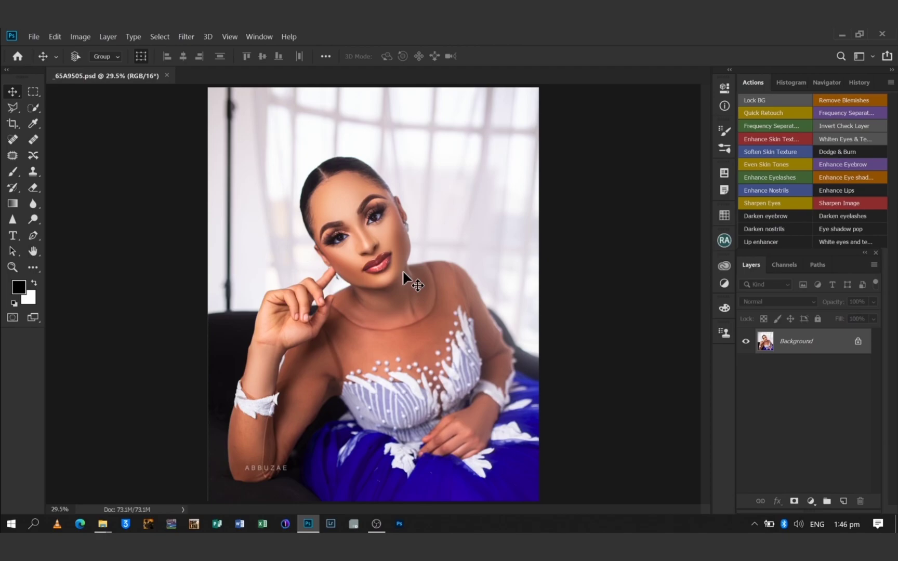
pyautogui.click(882, 34)
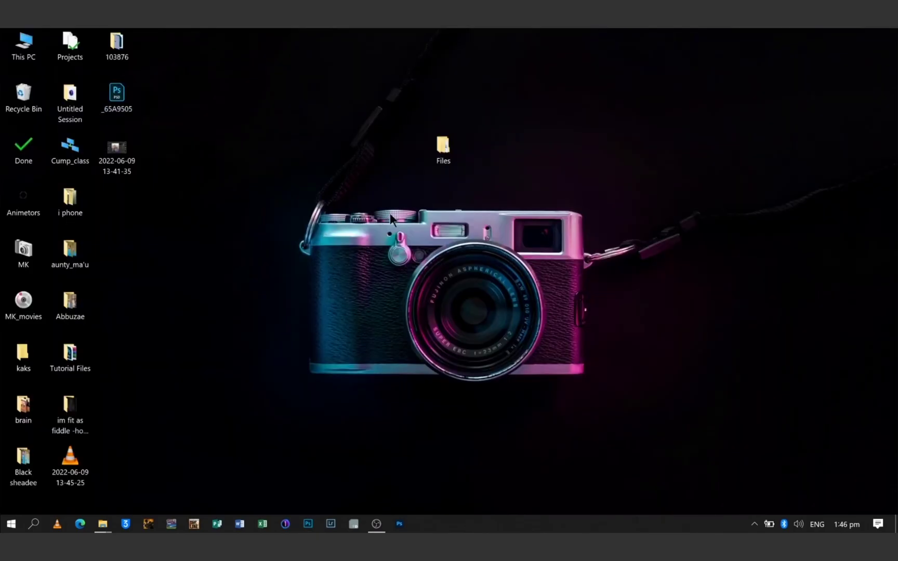
pyautogui.doubleClick(443, 138)
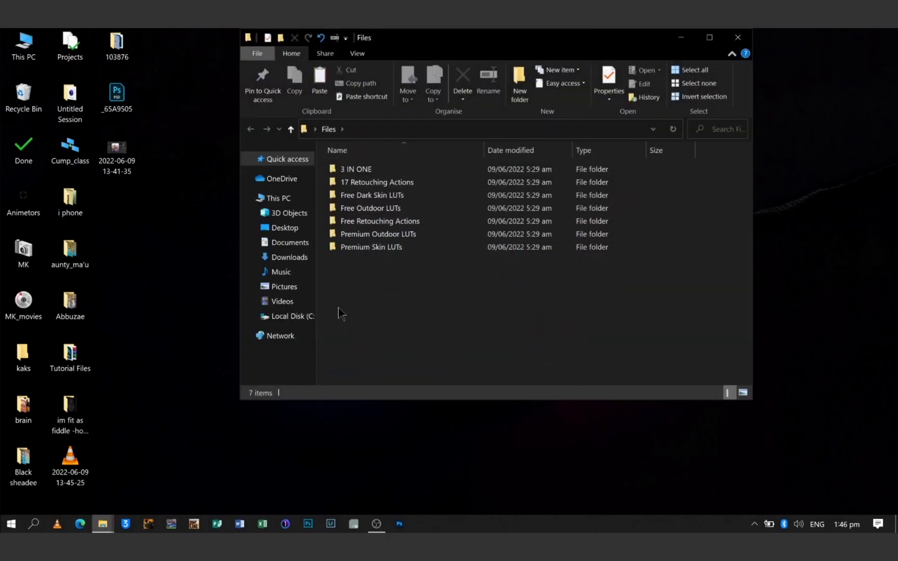
pyautogui.doubleClick(357, 248)
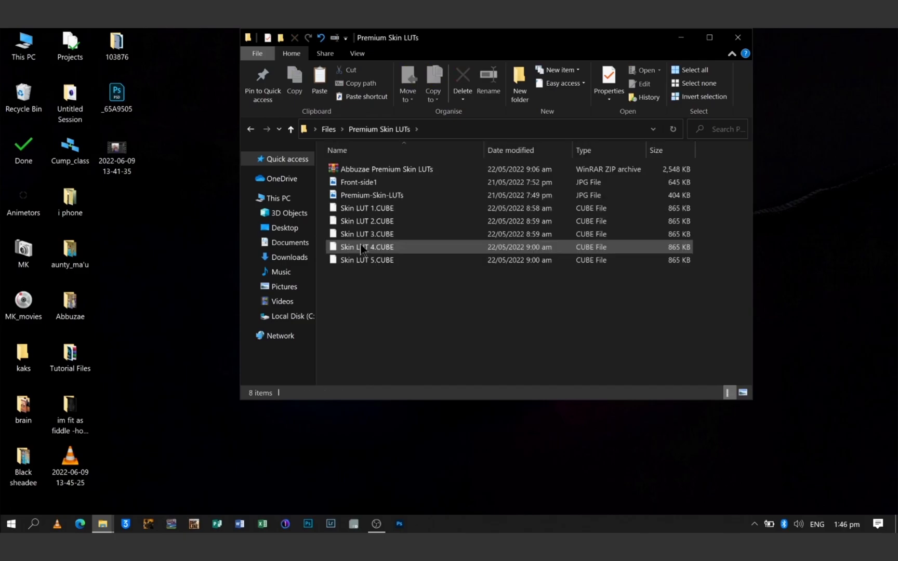
pyautogui.moveTo(376, 293); pyautogui.dragTo(431, 213)
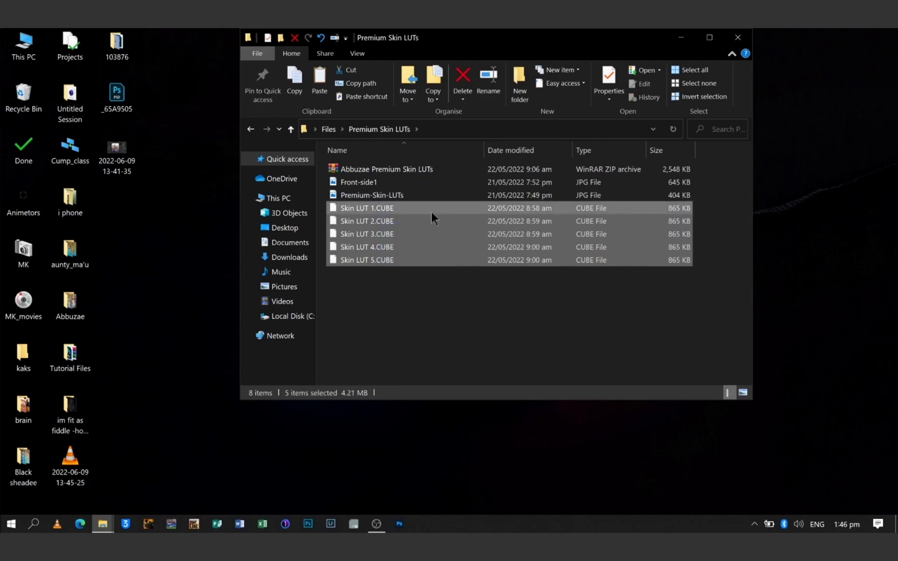
pyautogui.rightClick(432, 212)
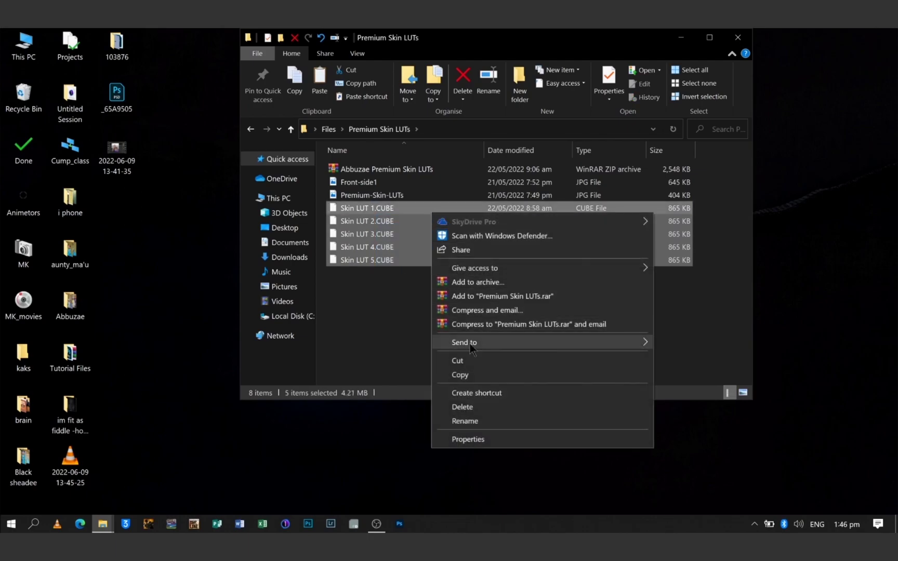
pyautogui.click(460, 374)
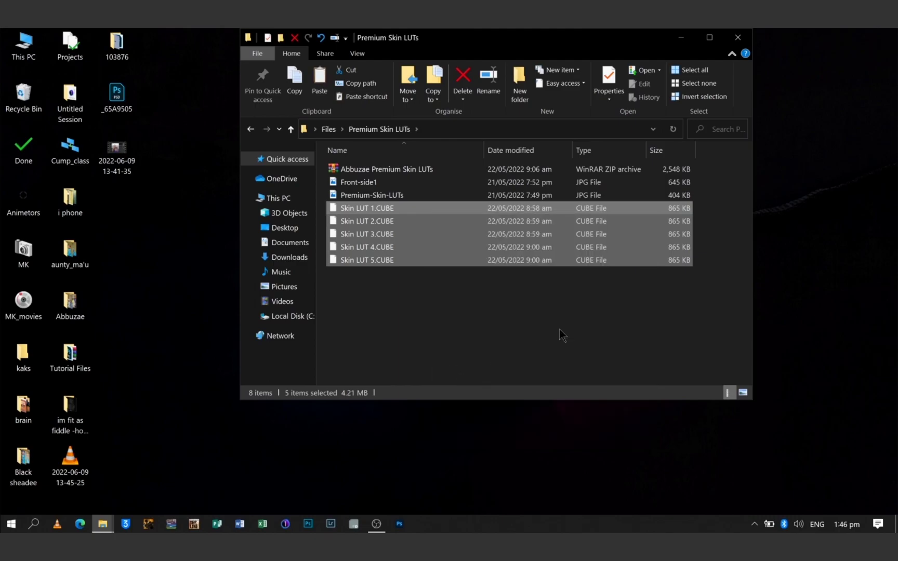
# - Open Local Disk (C:) from This PC and maximize the Explorer window
pyautogui.click(271, 200)
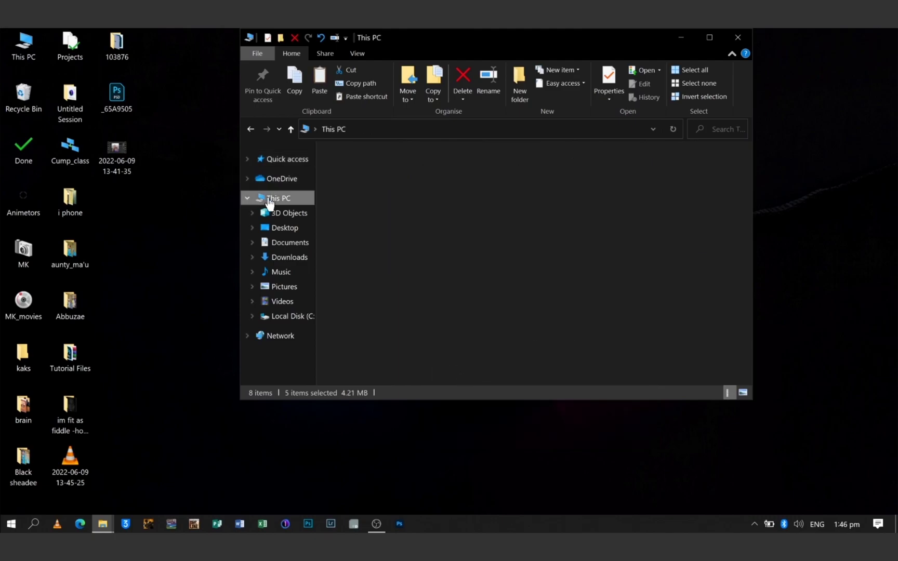
pyautogui.click(407, 338)
pyautogui.doubleClick(407, 335)
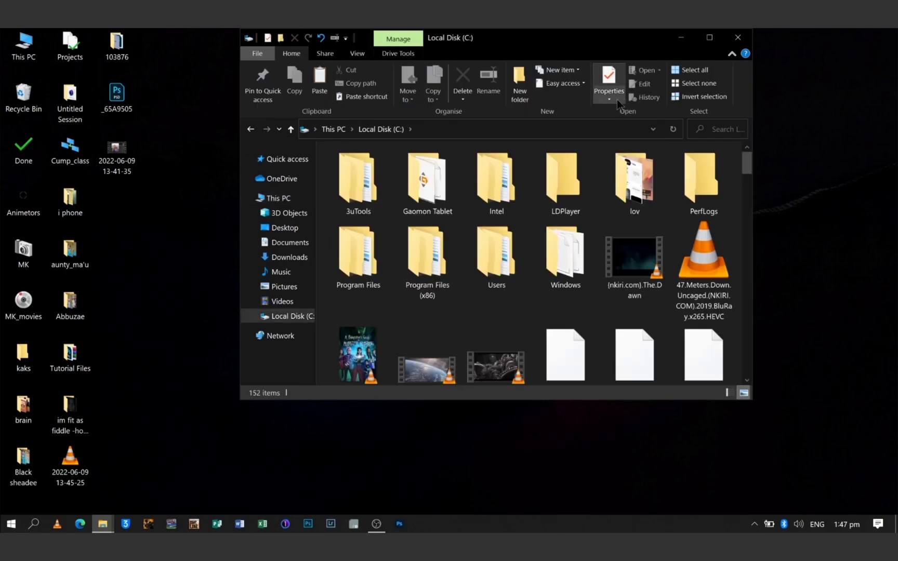
pyautogui.click(710, 38)
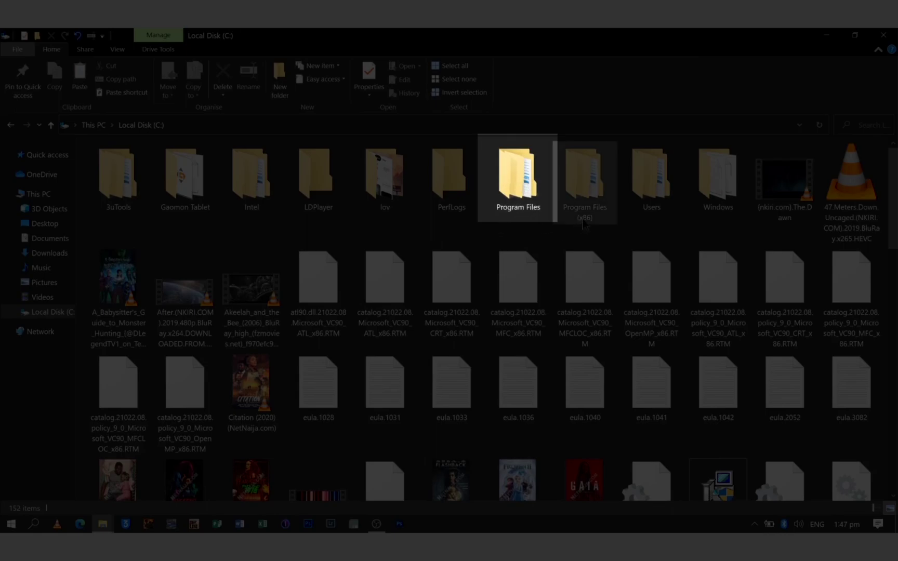
# - Browse into Program Files > Adobe > Adobe Photoshop 2022 > Presets > 3DLUTs
pyautogui.doubleClick(517, 174)
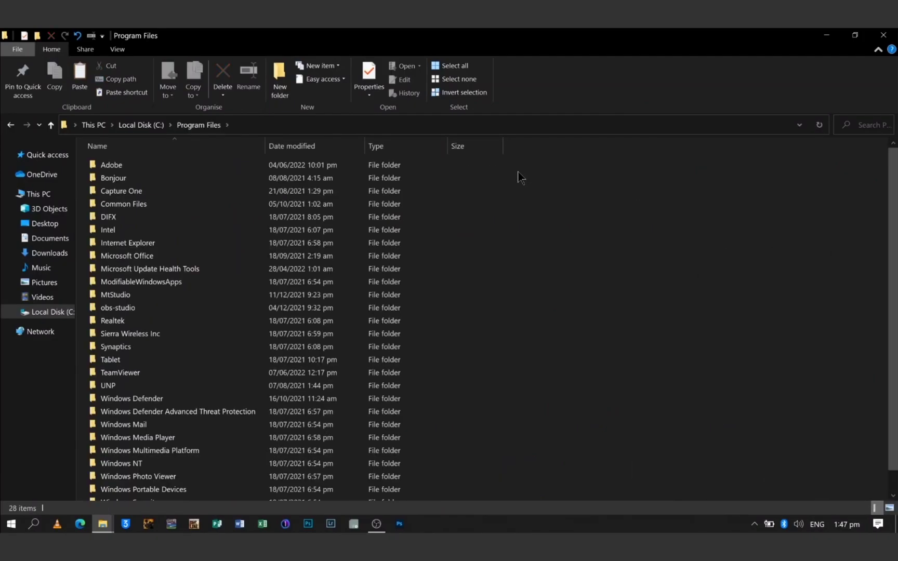
pyautogui.click(111, 167)
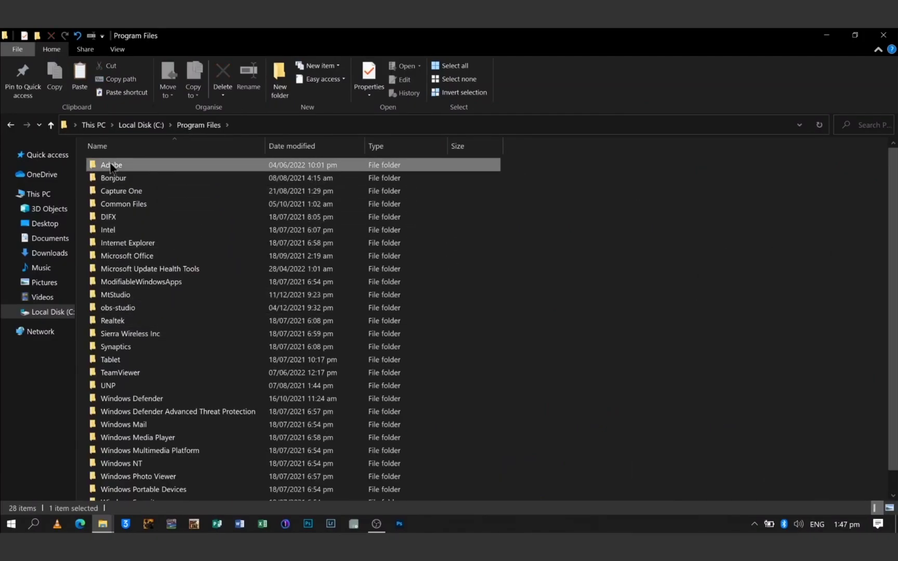
pyautogui.doubleClick(111, 167)
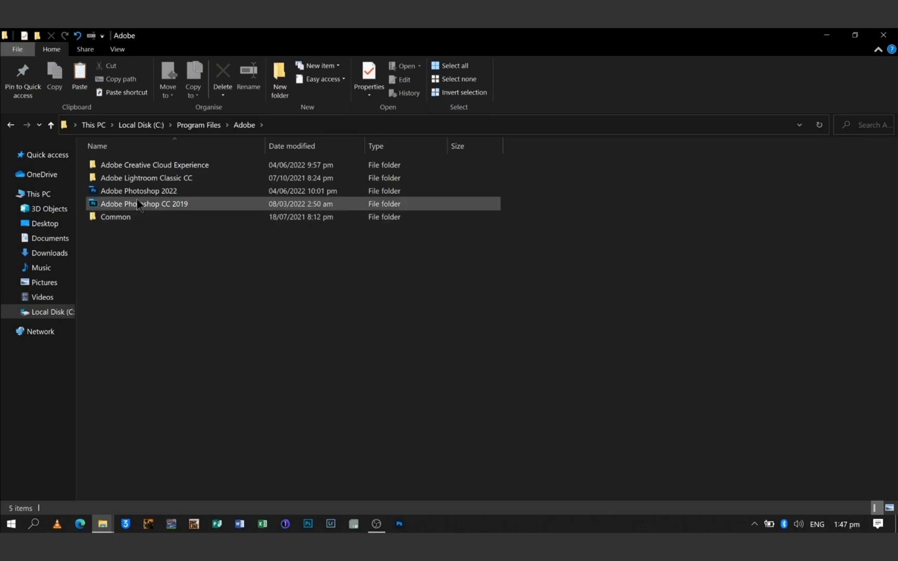
pyautogui.moveTo(137, 200)
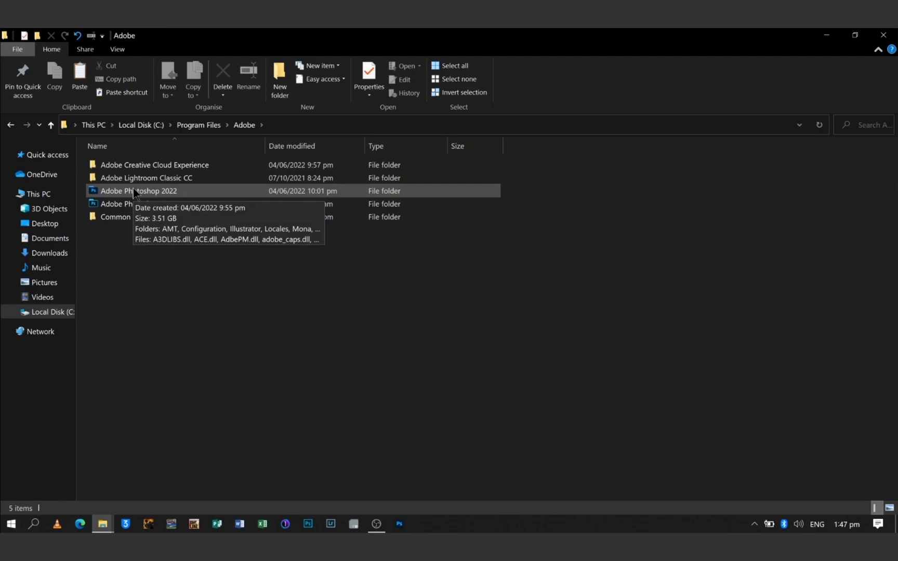
pyautogui.doubleClick(149, 192)
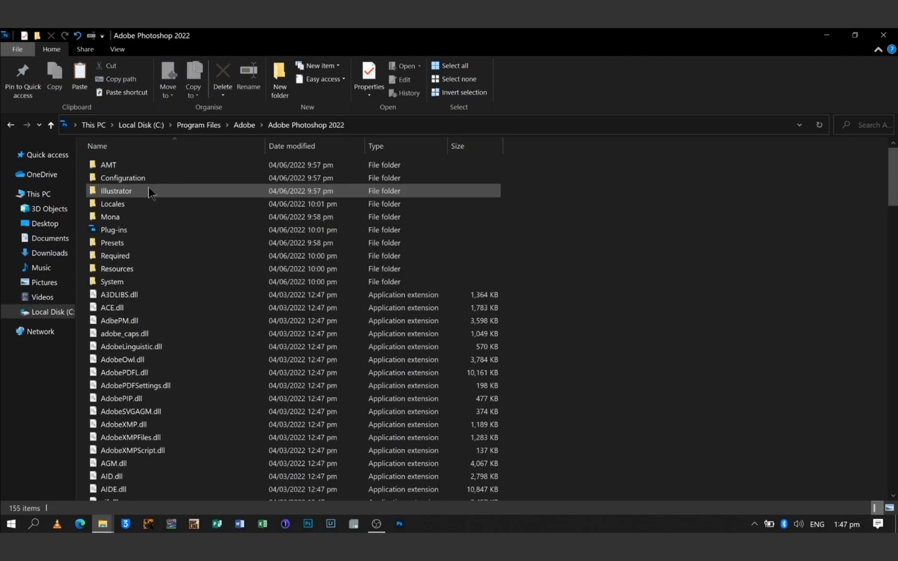
pyautogui.doubleClick(143, 244)
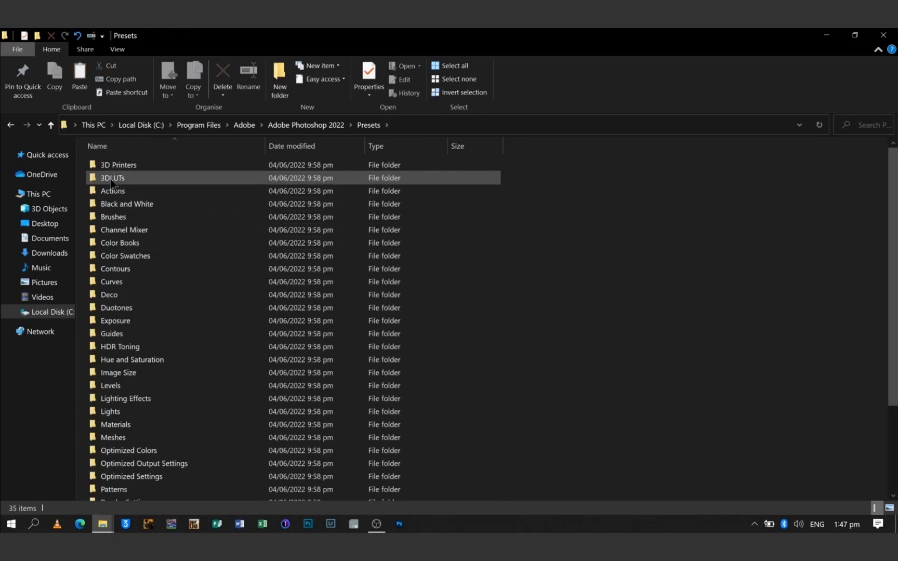
pyautogui.moveTo(113, 182)
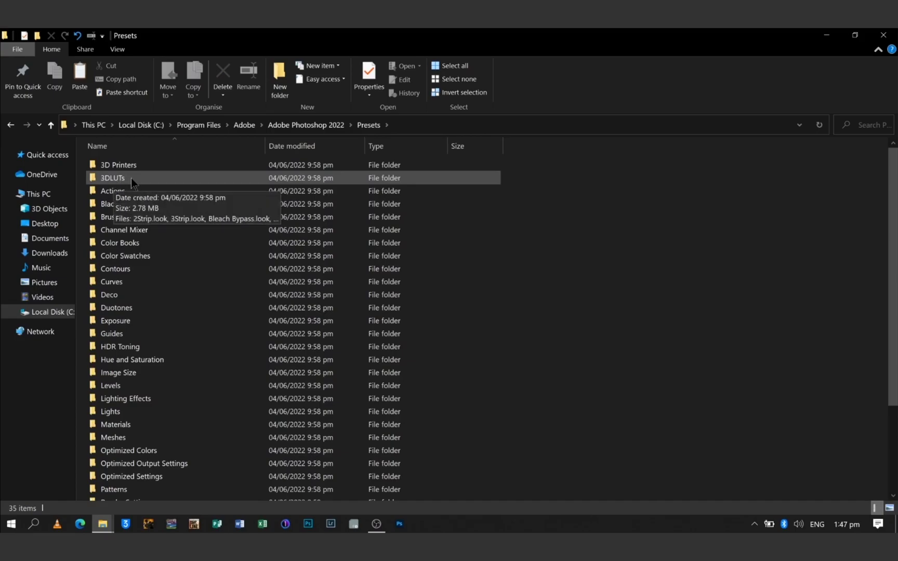
pyautogui.doubleClick(131, 177)
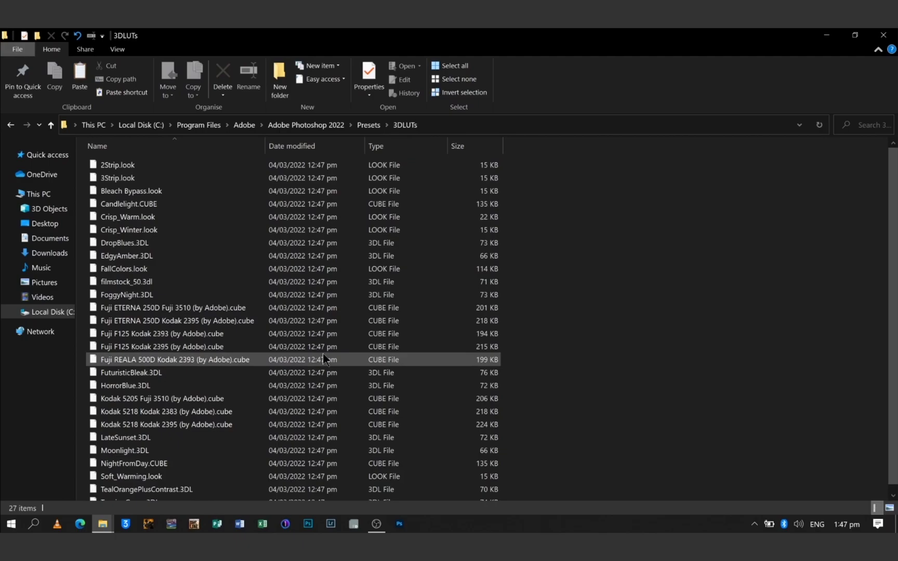
# - Delete all 27 built-in LUT files from 3DLUTs, approving the administrator prompt for all items
pyautogui.scroll(-1, 323, 354)
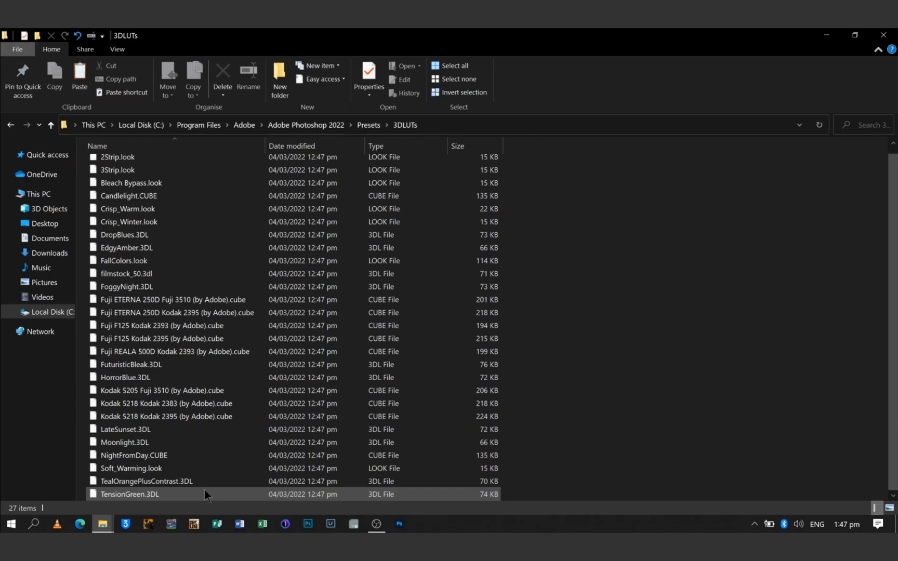
pyautogui.hotkey('ctrl', 'a')
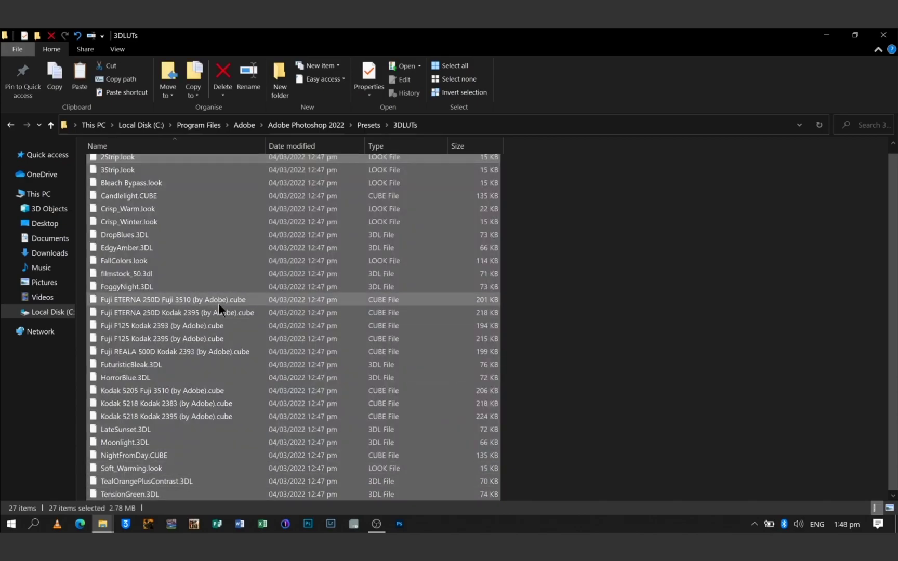
pyautogui.rightClick(218, 306)
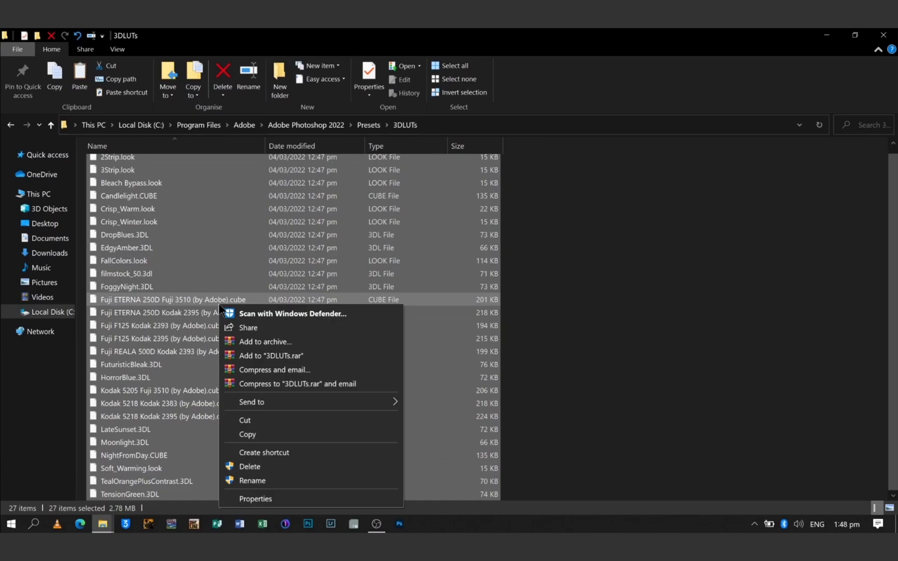
pyautogui.click(256, 469)
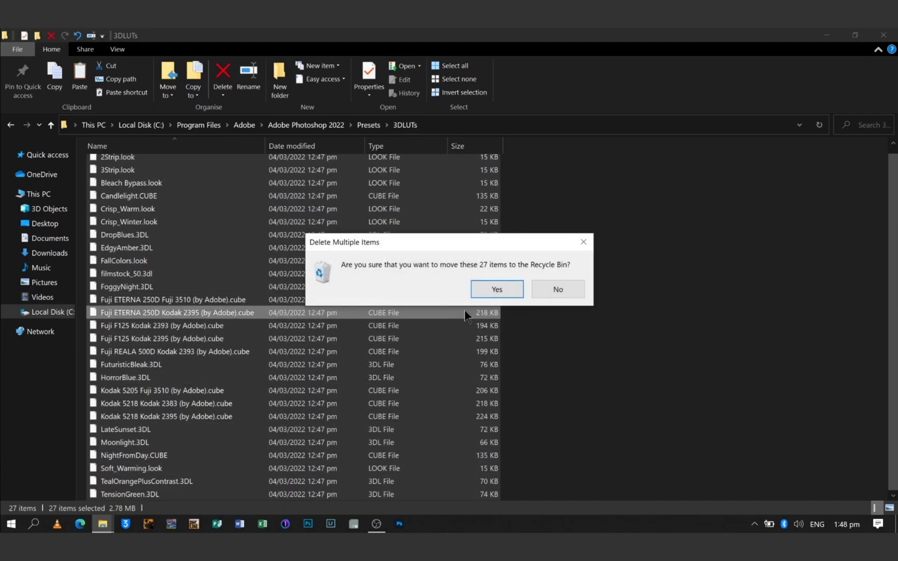
pyautogui.click(509, 289)
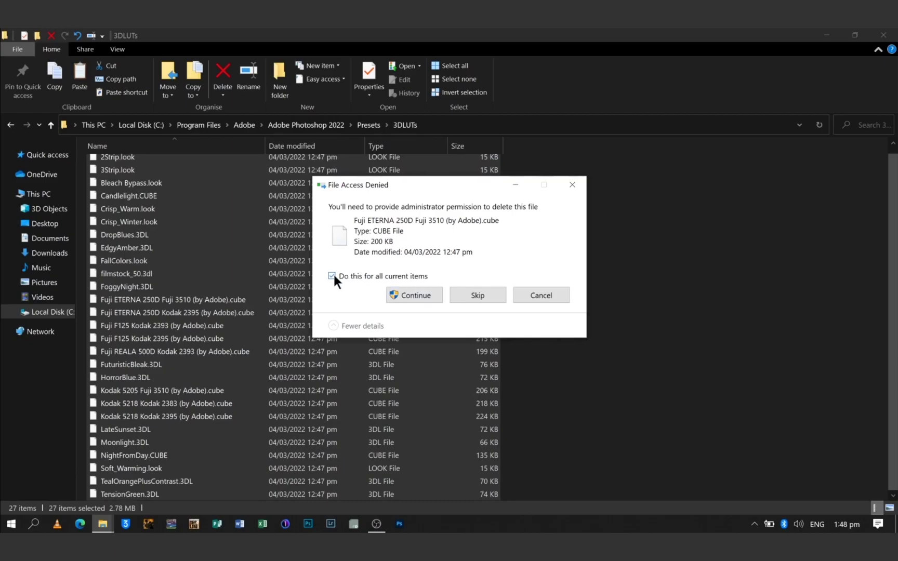
pyautogui.click(413, 293)
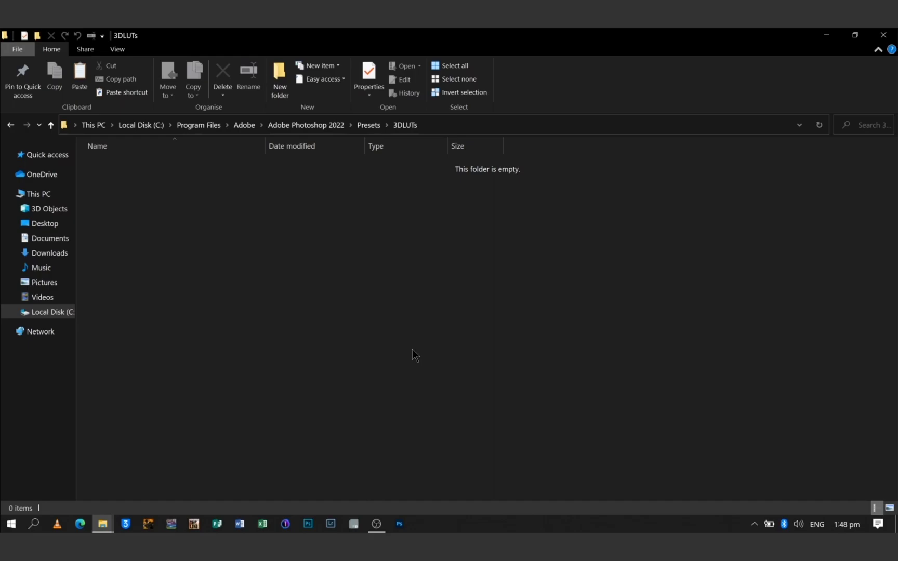
# - Paste Skin LUT 1–5.CUBE into 3DLUTs with admin permission, then close Explorer
pyautogui.hotkey('ctrl', 'v')
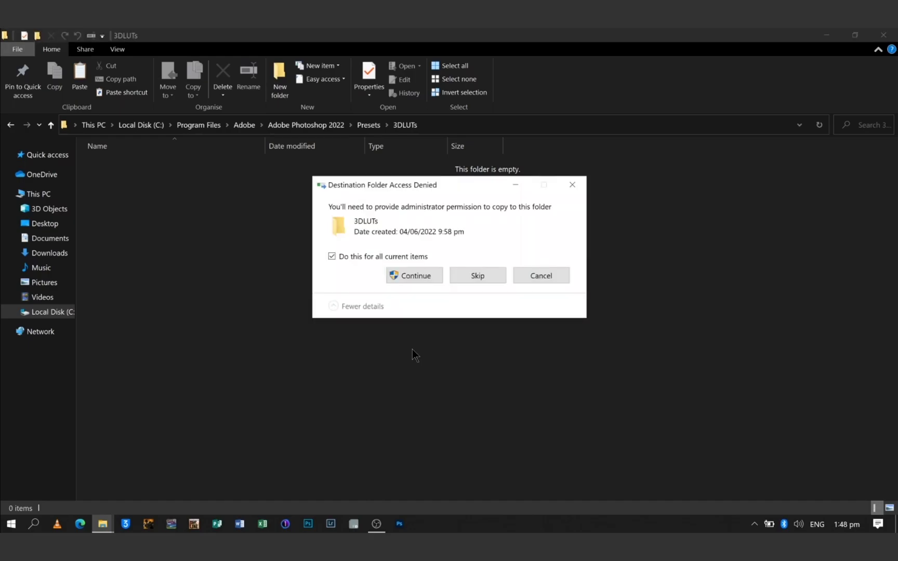
pyautogui.click(407, 273)
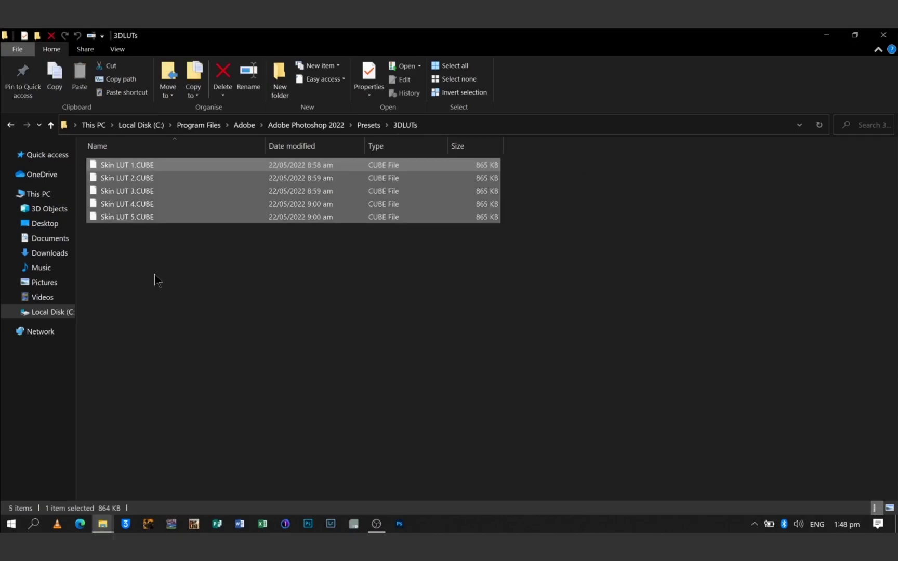
pyautogui.click(131, 276)
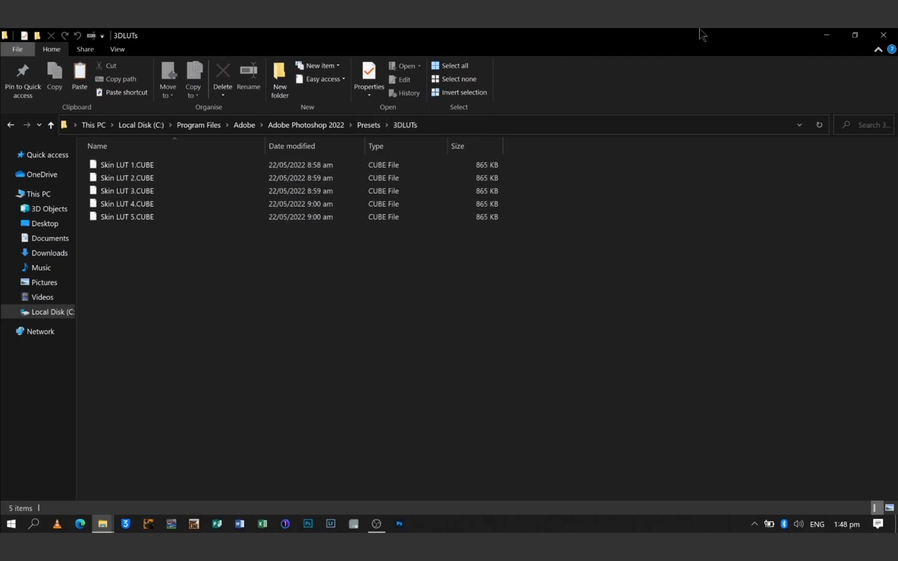
pyautogui.click(884, 34)
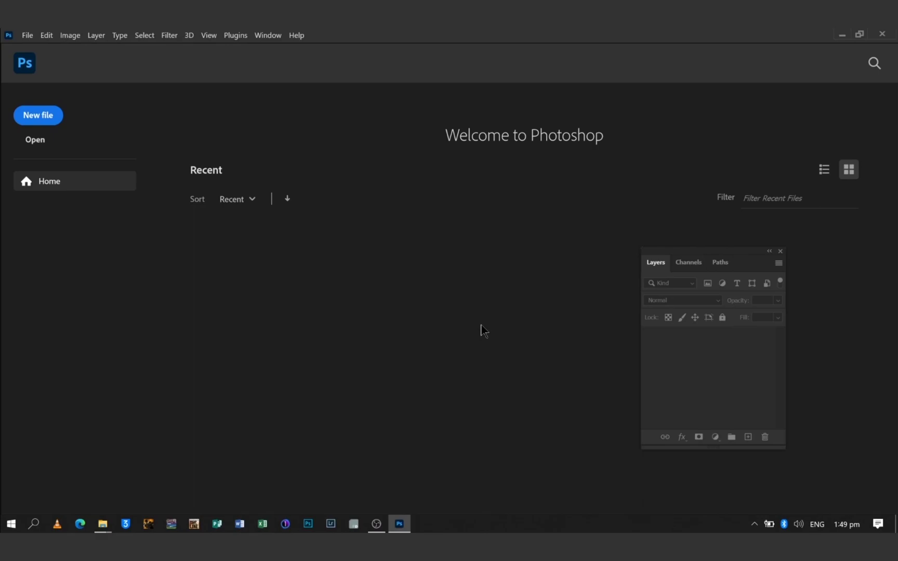
# - Open the portrait _65A9505.psd in Photoshop from the desktop
pyautogui.click(31, 37)
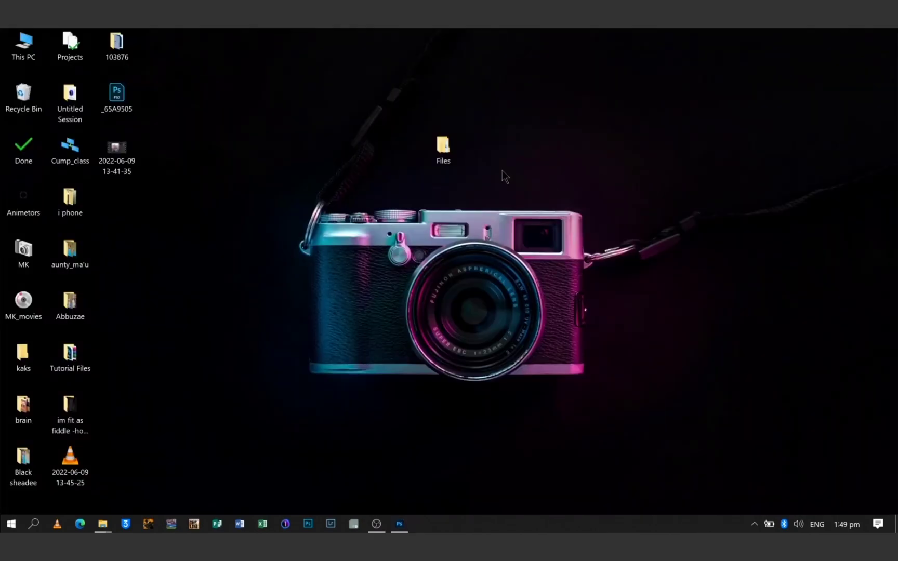
pyautogui.doubleClick(117, 99)
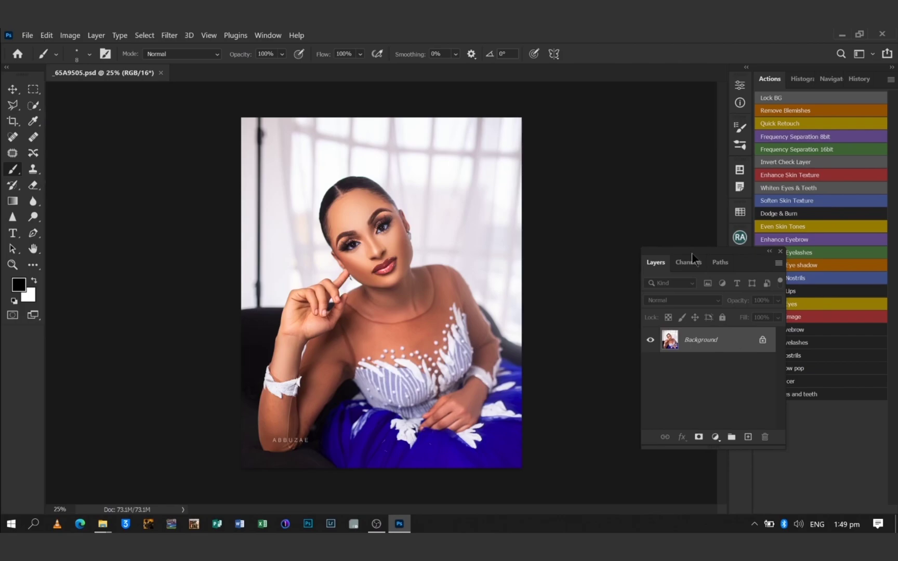
# - Dock the Layers panel, add a Color Lookup adjustment layer and list its 3DLUT files
pyautogui.moveTo(692, 252); pyautogui.dragTo(821, 512)
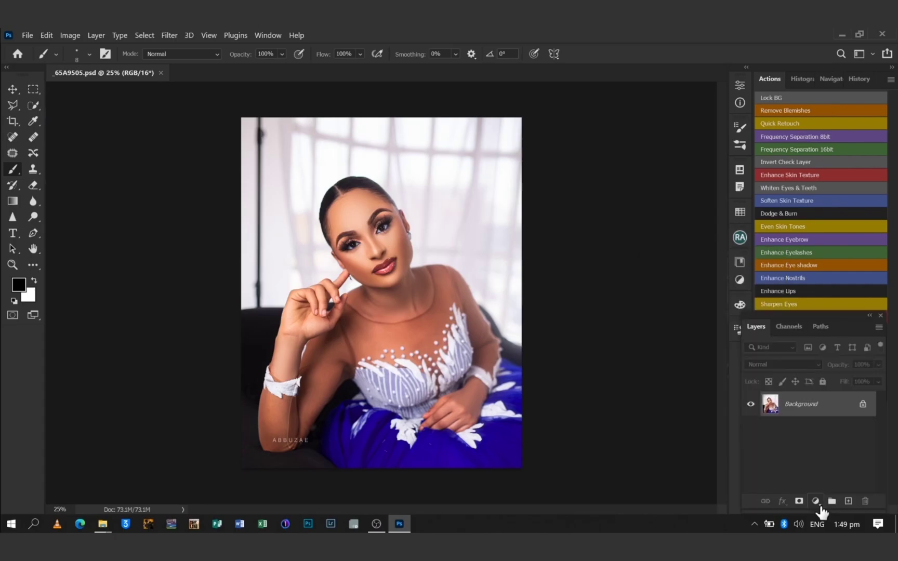
pyautogui.click(816, 502)
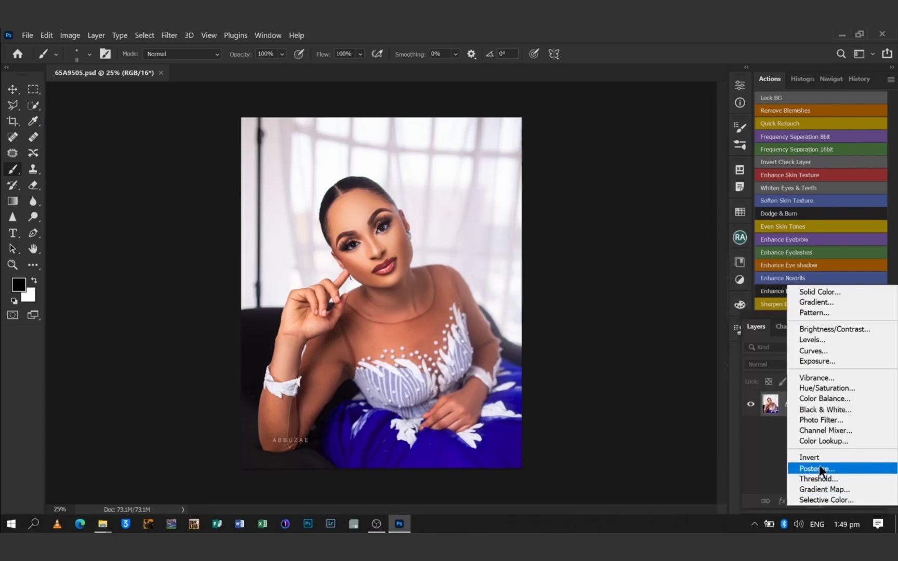
pyautogui.click(824, 441)
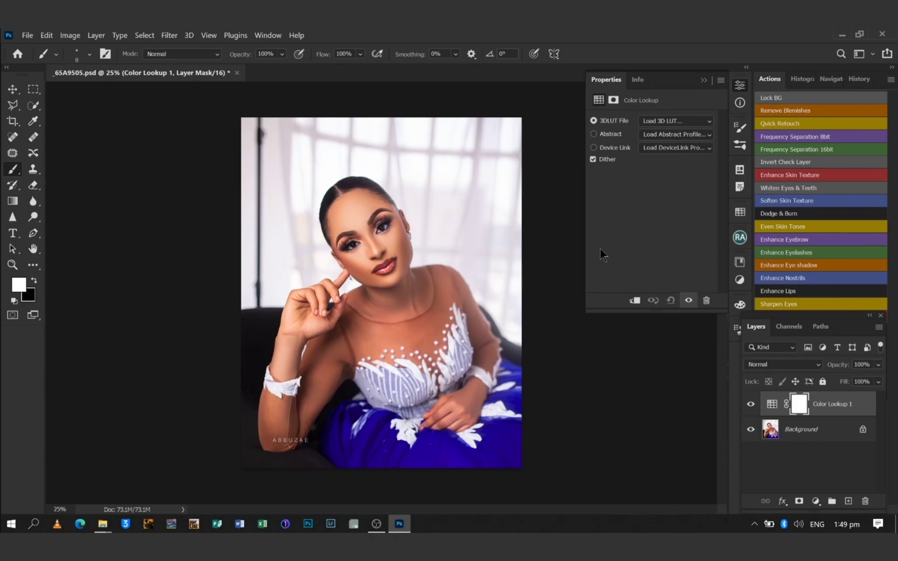
pyautogui.click(681, 120)
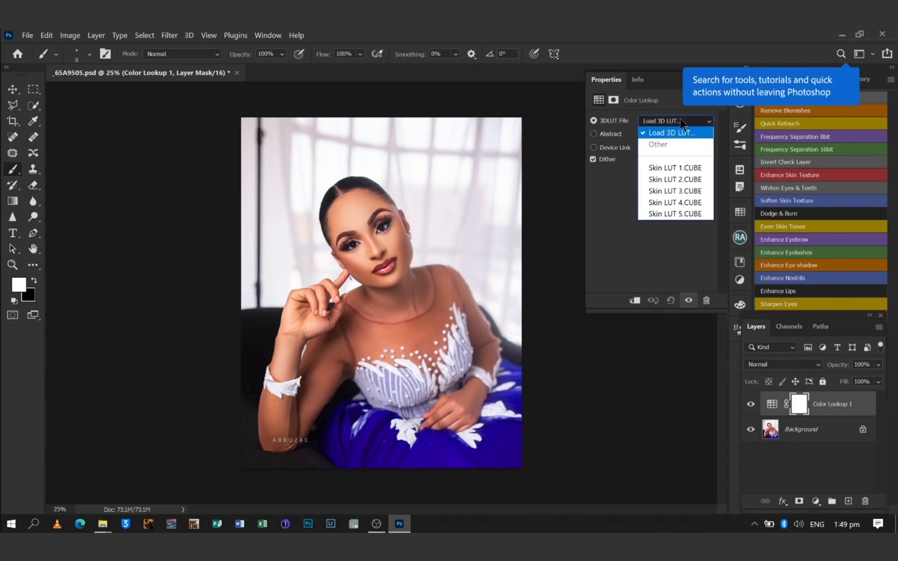
# - Apply Skin LUT 1.CUBE and toggle the layer's visibility to compare before and after
pyautogui.click(676, 169)
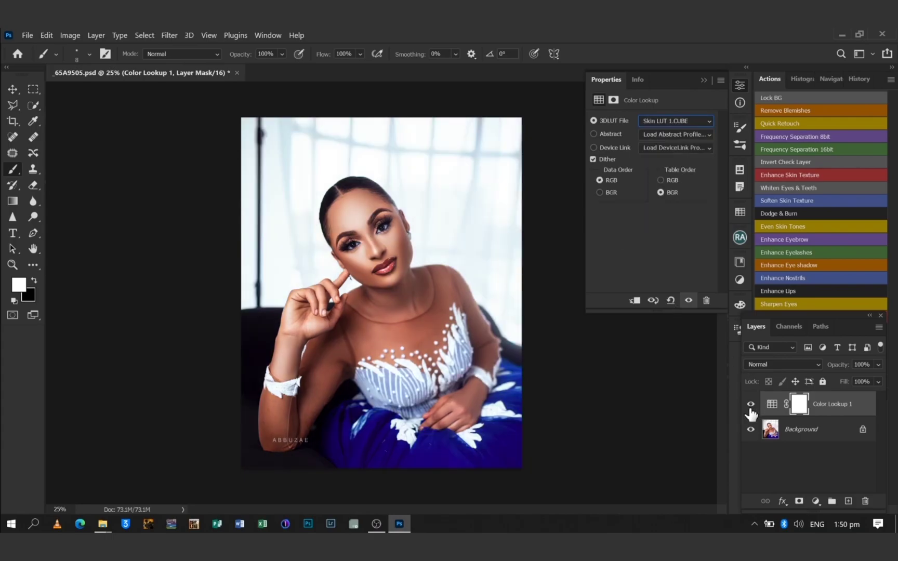
pyautogui.click(751, 405)
pyautogui.click(750, 406)
pyautogui.click(750, 405)
pyautogui.click(750, 405)
pyautogui.click(751, 406)
# - Lower the Color Lookup layer's opacity to 65% and close the portrait document
pyautogui.moveTo(849, 369); pyautogui.dragTo(826, 368)
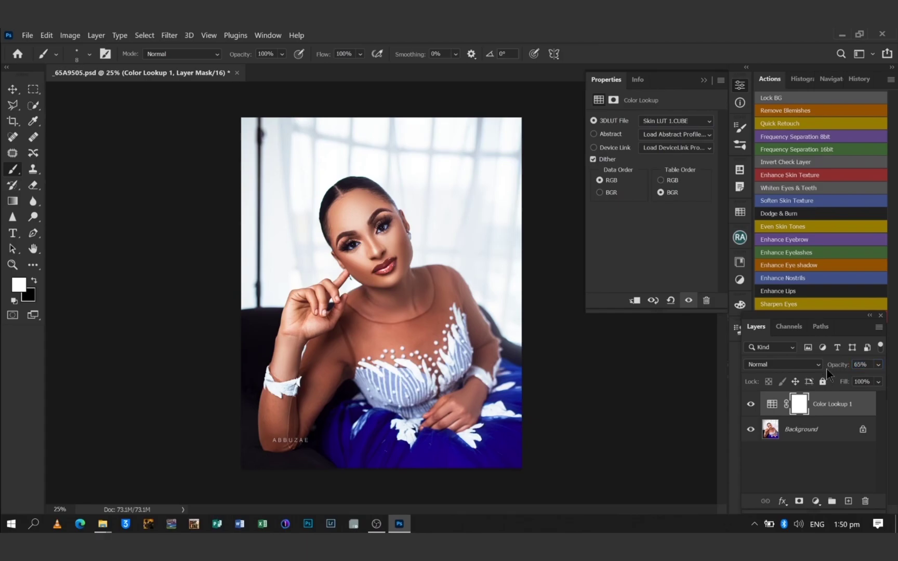
pyautogui.click(750, 405)
pyautogui.click(751, 406)
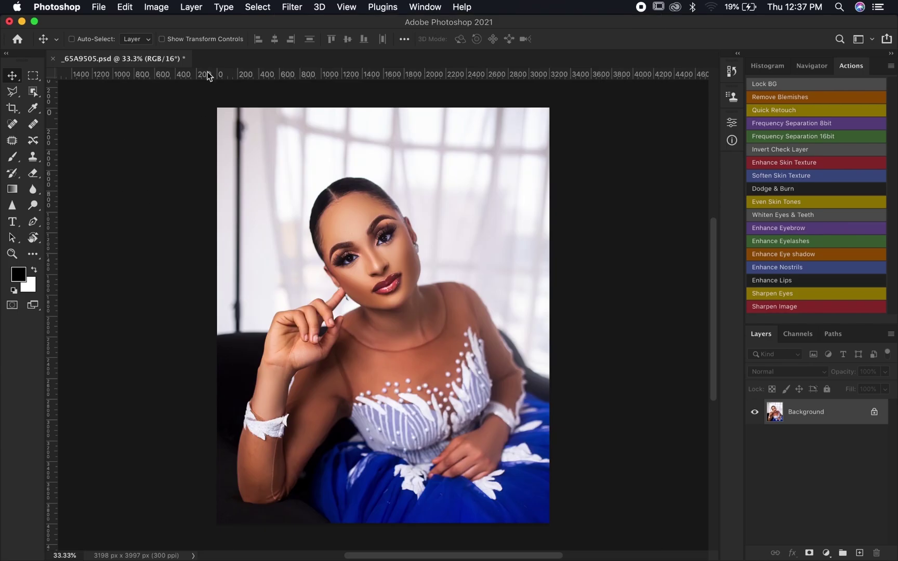
pyautogui.click(9, 21)
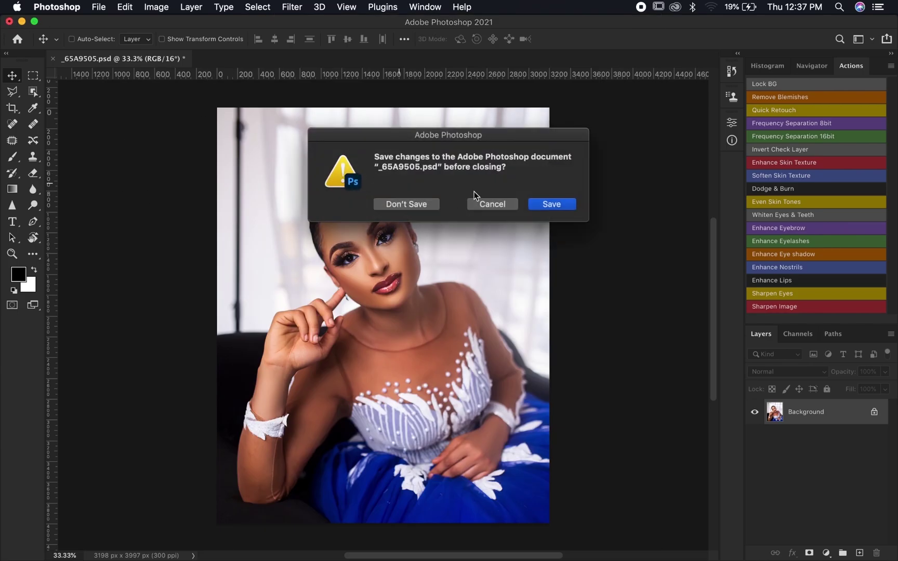
# - Close _65A9505.psd with Don't Save and bring Finder to the front
pyautogui.click(410, 205)
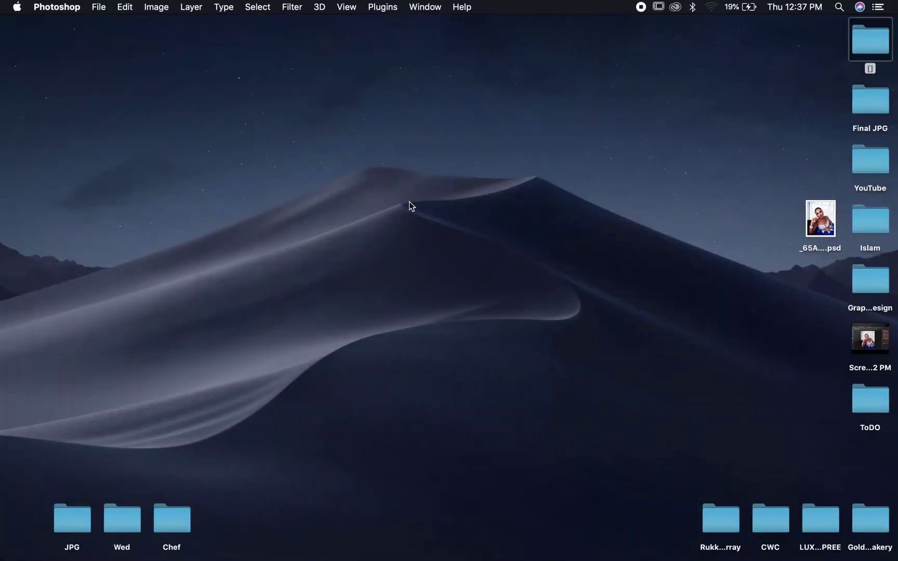
pyautogui.click(436, 378)
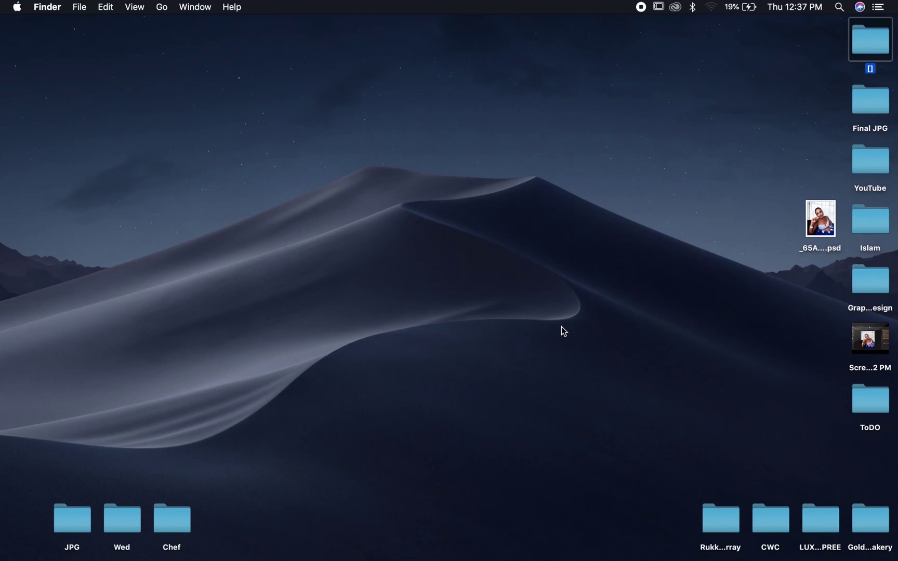
# - Copy the five Skin LUT .CUBE files from Digital Store > Premium Skin LUTs, then close the window
pyautogui.doubleClick(868, 49)
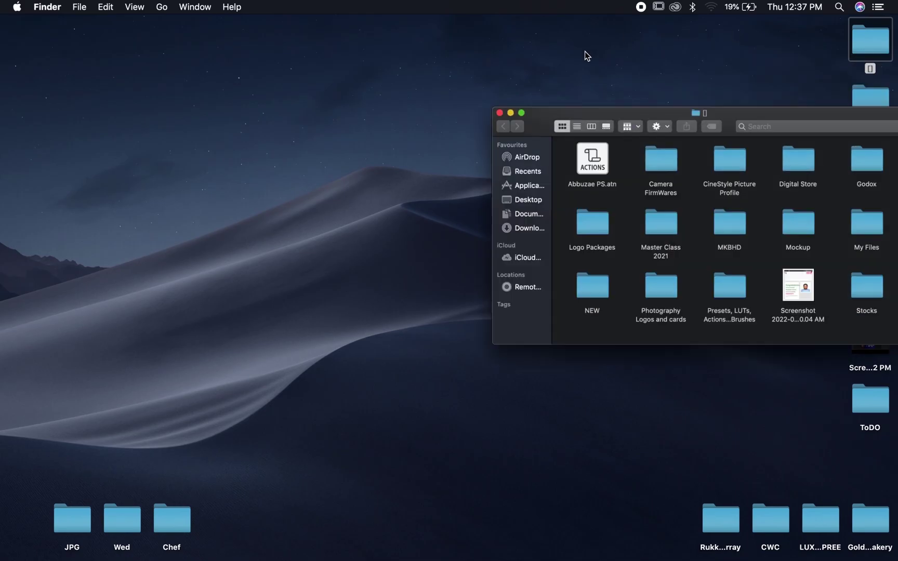
pyautogui.click(776, 176)
pyautogui.doubleClick(776, 180)
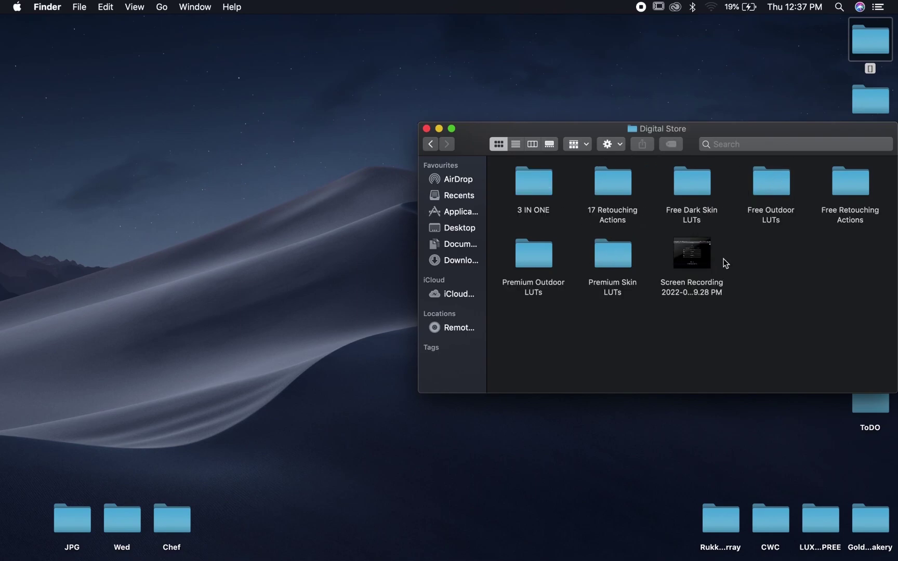
pyautogui.doubleClick(603, 260)
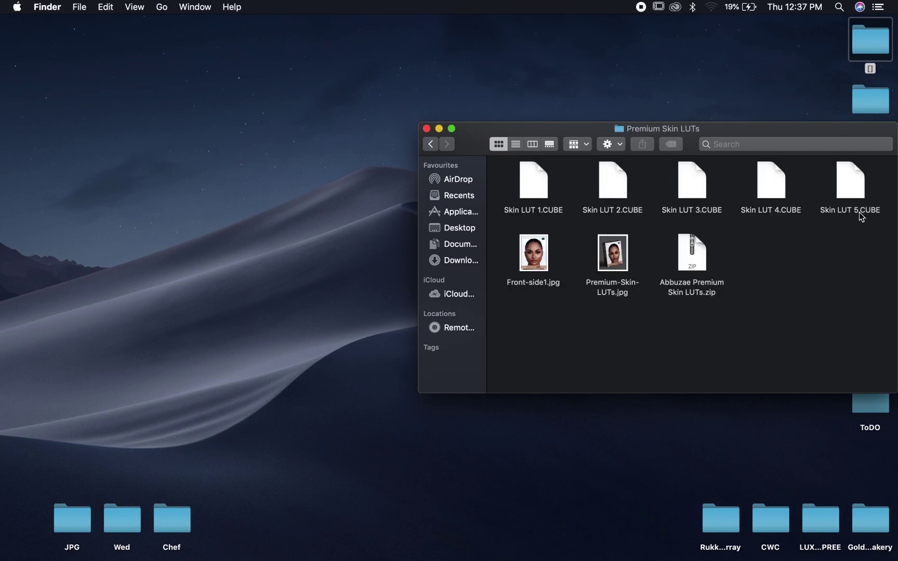
pyautogui.moveTo(887, 192); pyautogui.dragTo(512, 196)
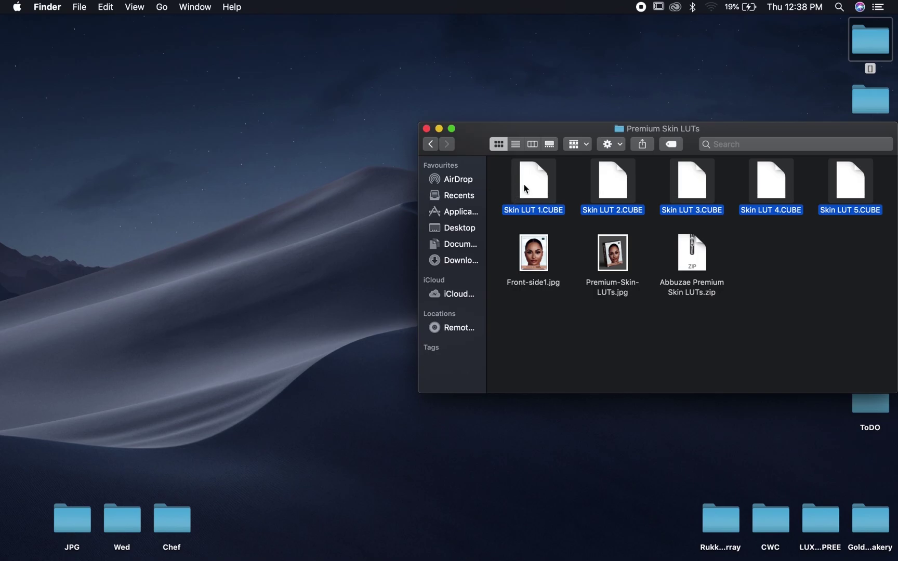
pyautogui.rightClick(525, 189)
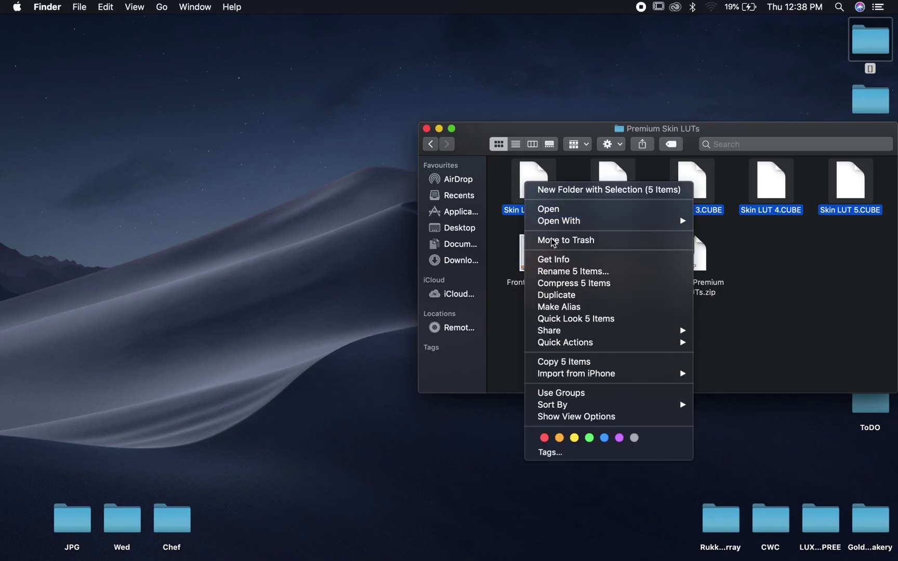
pyautogui.click(595, 364)
pyautogui.click(121, 217)
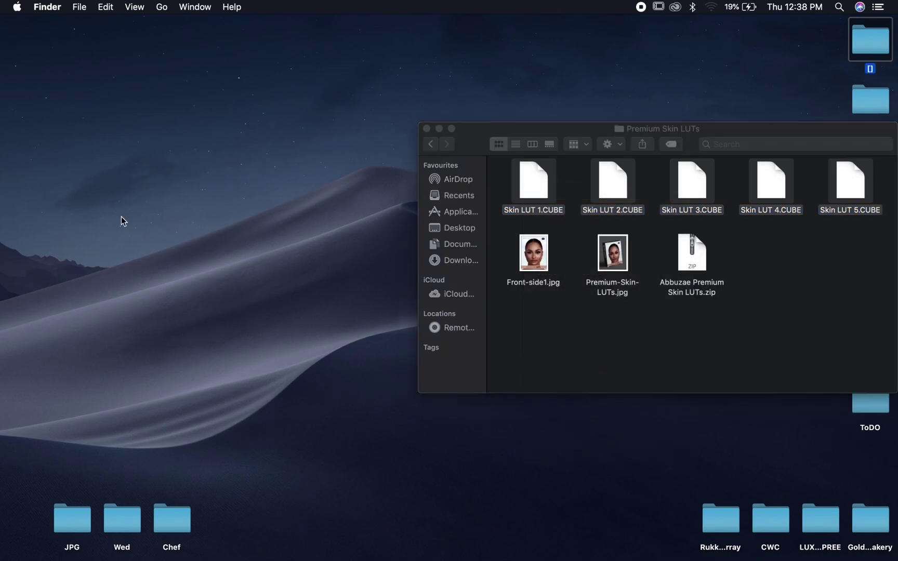
pyautogui.click(426, 127)
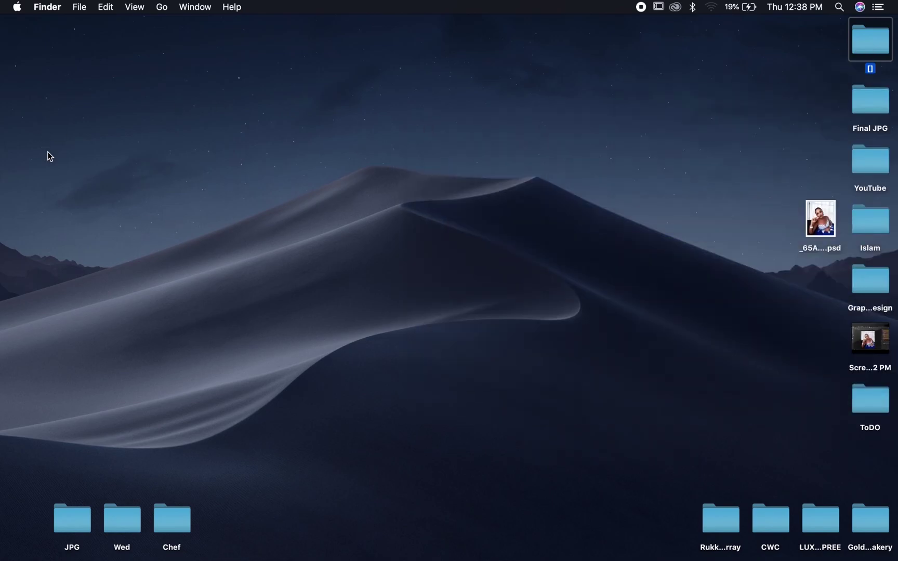
# - Open the Applications folder in Finder
pyautogui.click(169, 12)
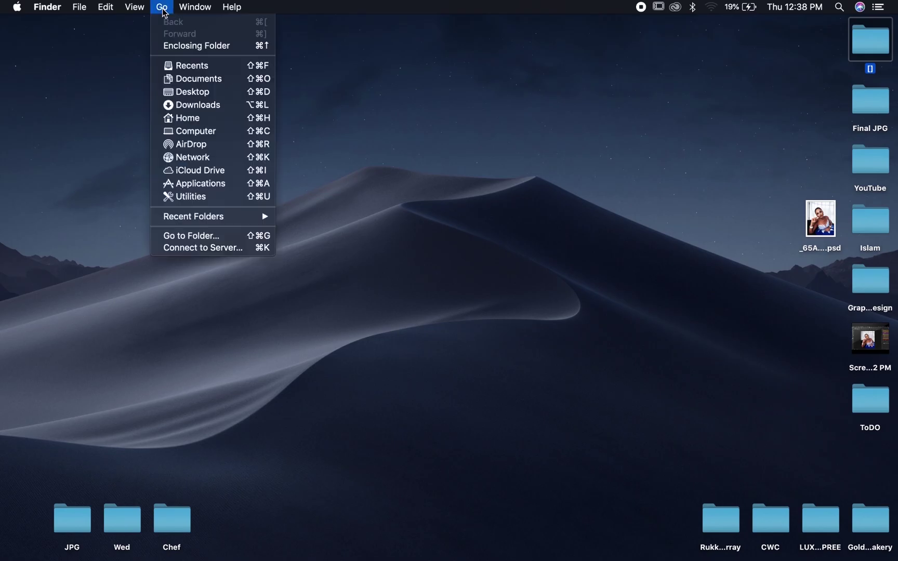
pyautogui.click(203, 186)
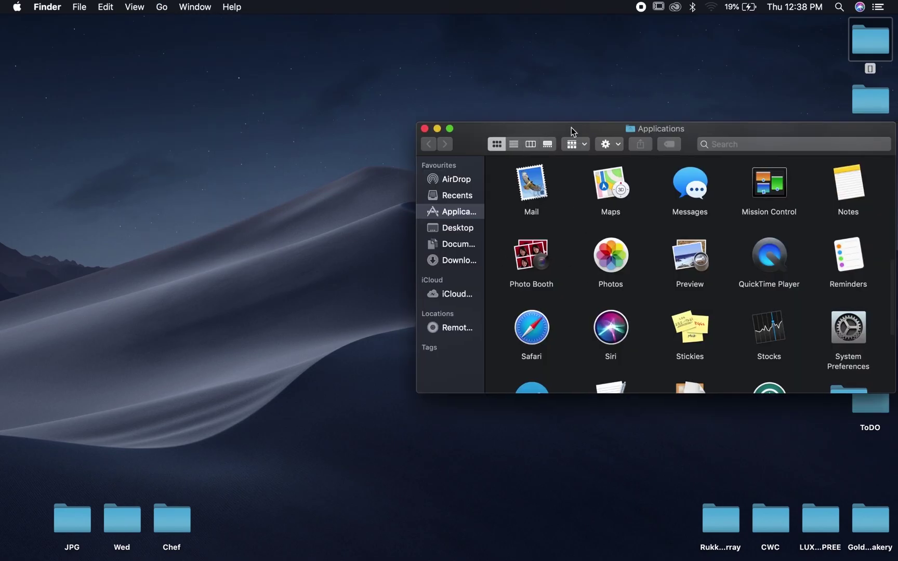
pyautogui.moveTo(572, 126); pyautogui.dragTo(373, 124)
pyautogui.scroll(-5, 416, 239)
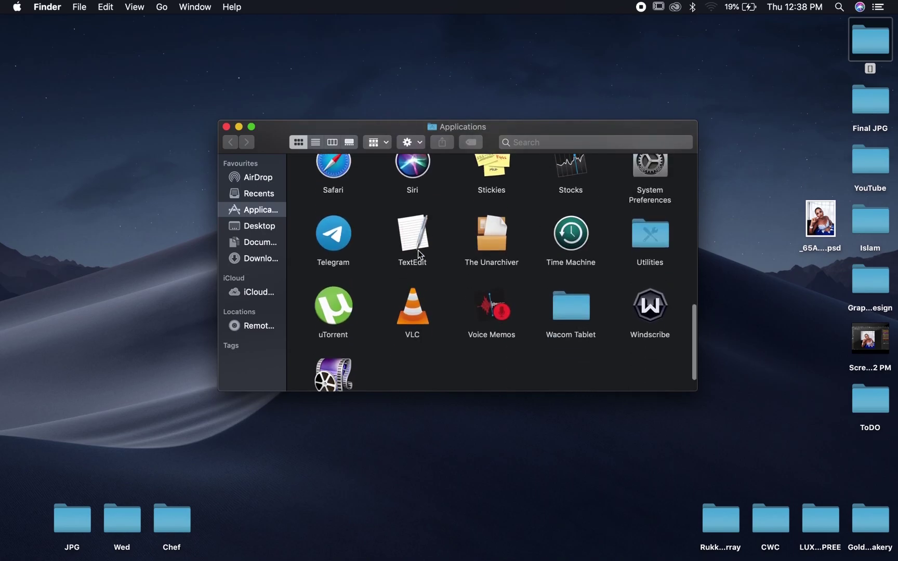
pyautogui.scroll(10, 419, 252)
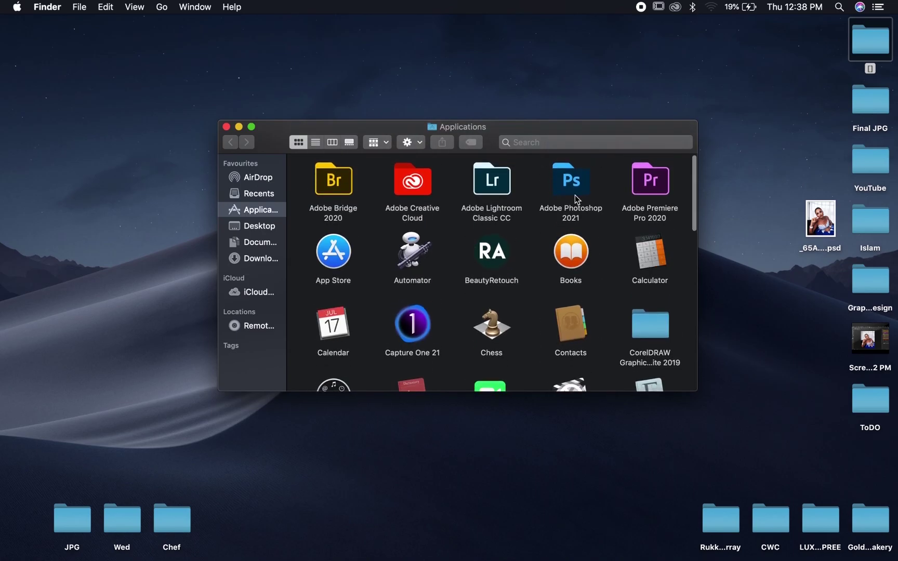
# - Open Adobe Photoshop 2021 > Presets > 3DLUTs and scroll through its LUT files
pyautogui.doubleClick(581, 185)
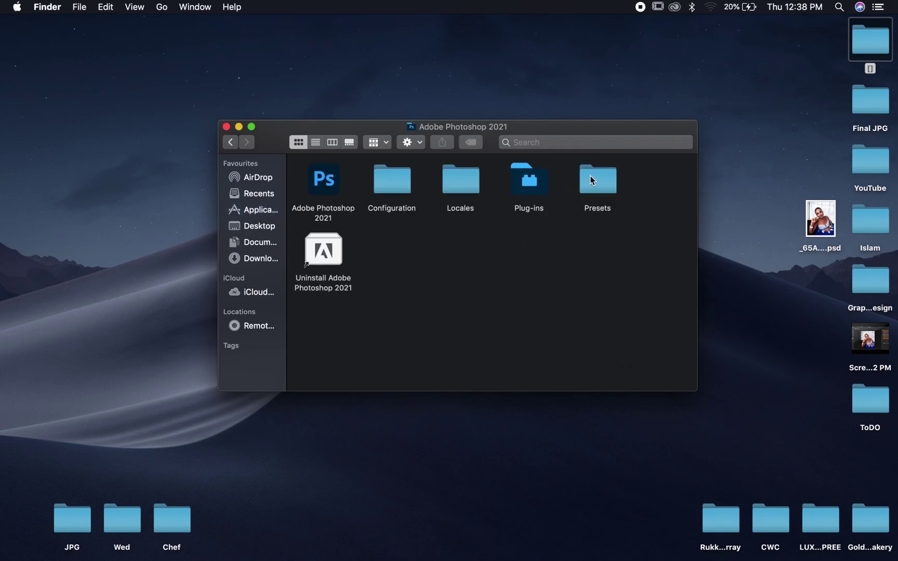
pyautogui.doubleClick(597, 178)
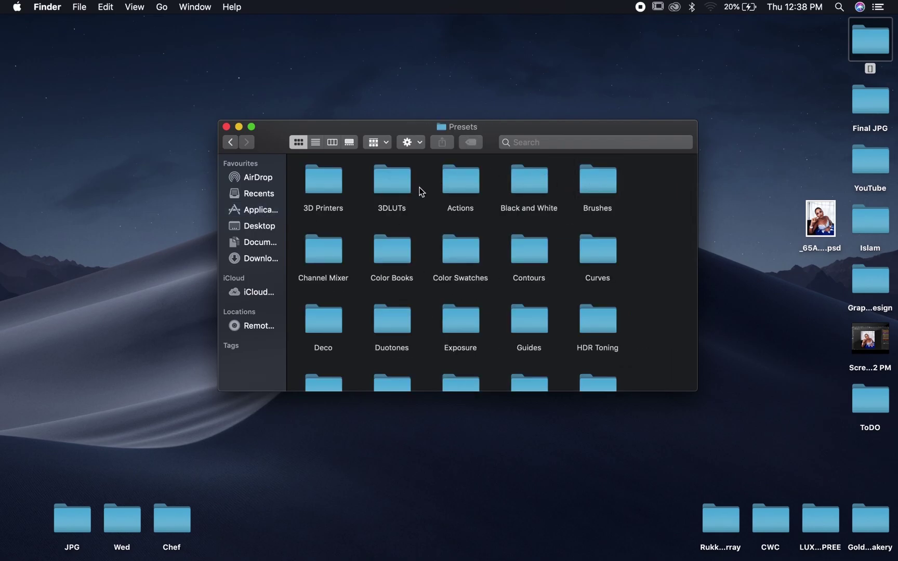
pyautogui.doubleClick(391, 190)
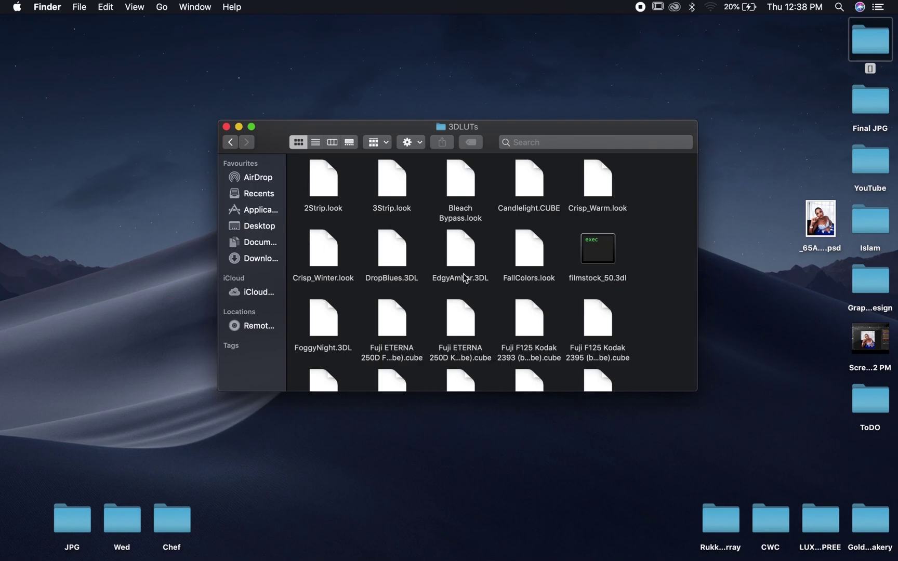
pyautogui.scroll(-5, 463, 273)
pyautogui.scroll(5, 463, 275)
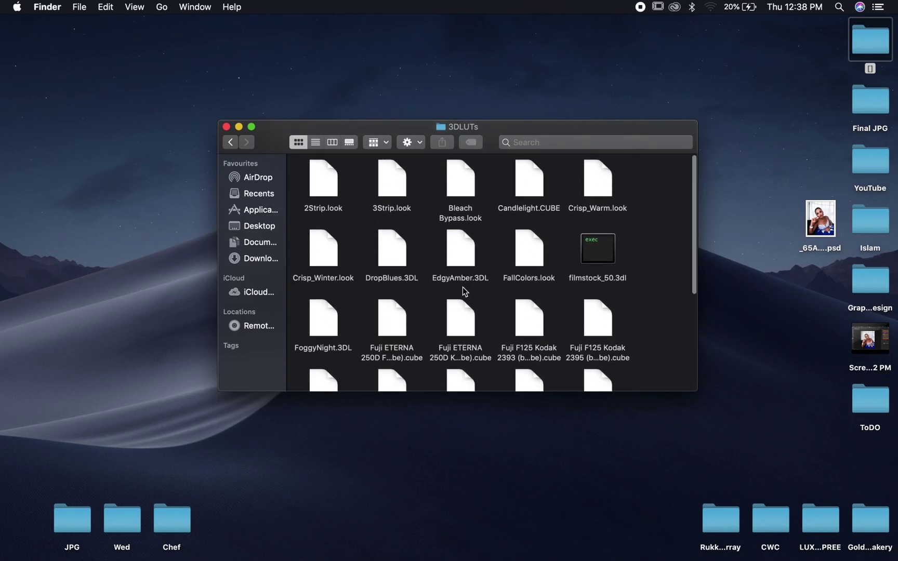
pyautogui.scroll(-5, 464, 291)
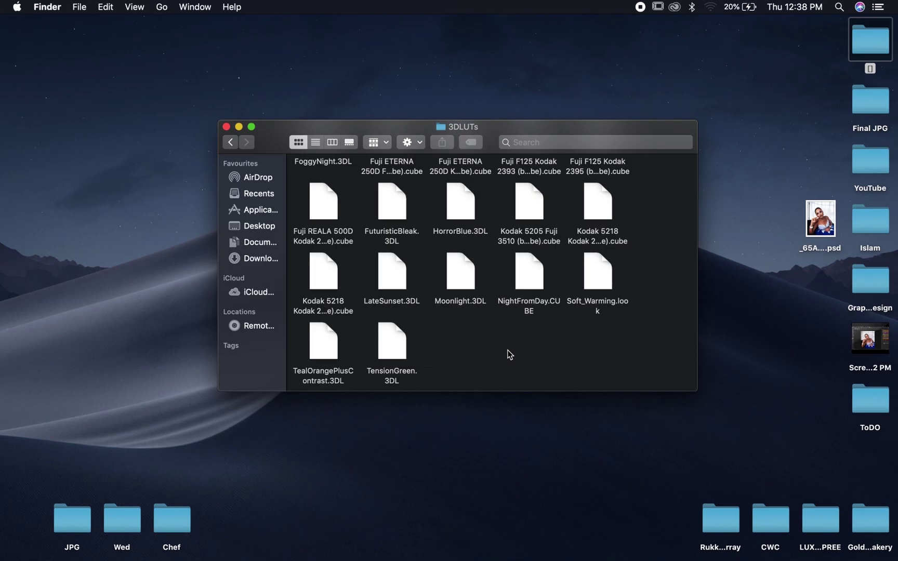
# - Move all 27 built-in LUT files in the 3DLUTs folder to the Trash, entering the admin password
pyautogui.press('super+a')
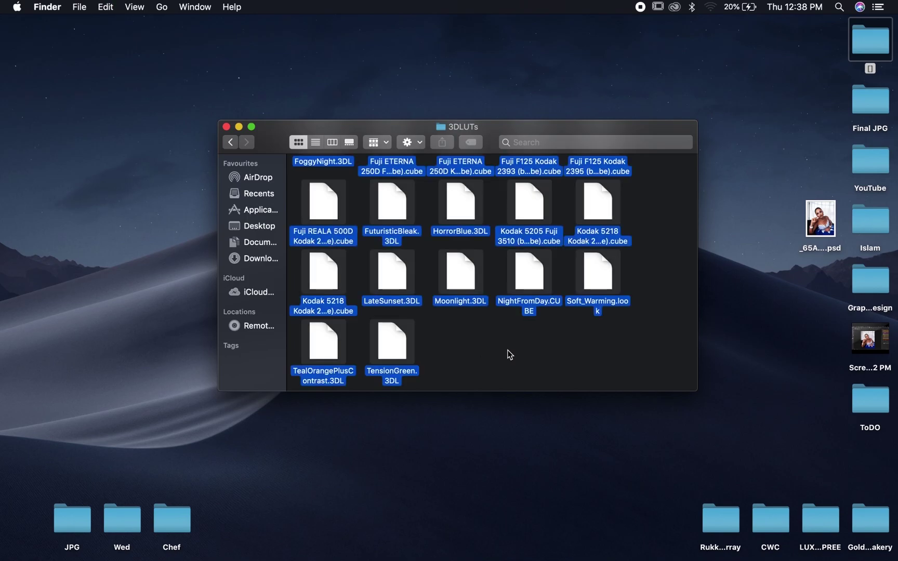
pyautogui.rightClick(464, 268)
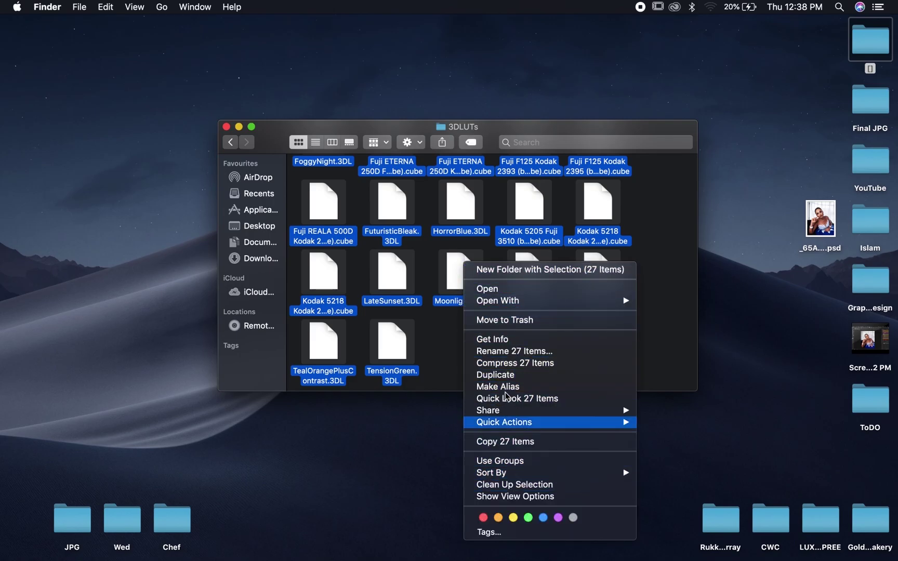
pyautogui.click(538, 321)
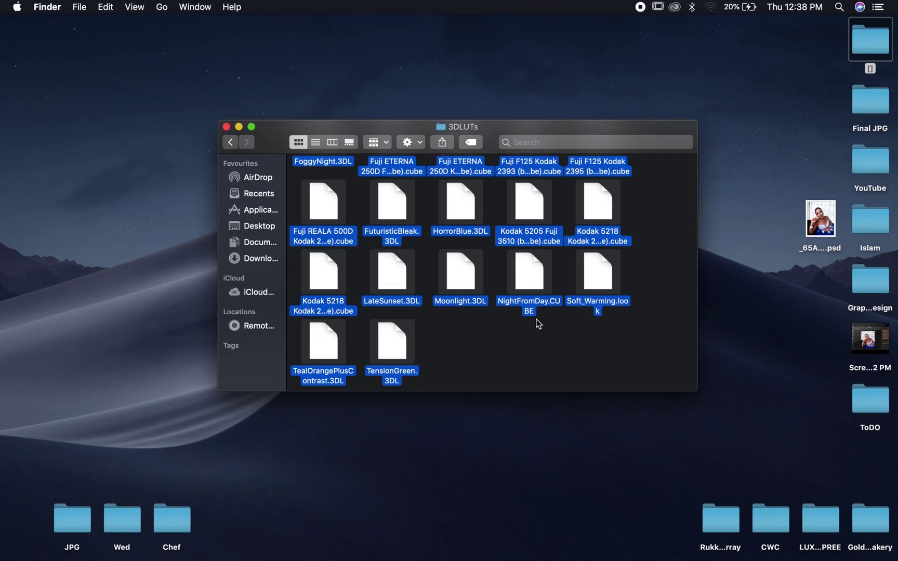
pyautogui.write('•••••')
pyautogui.press('Return')
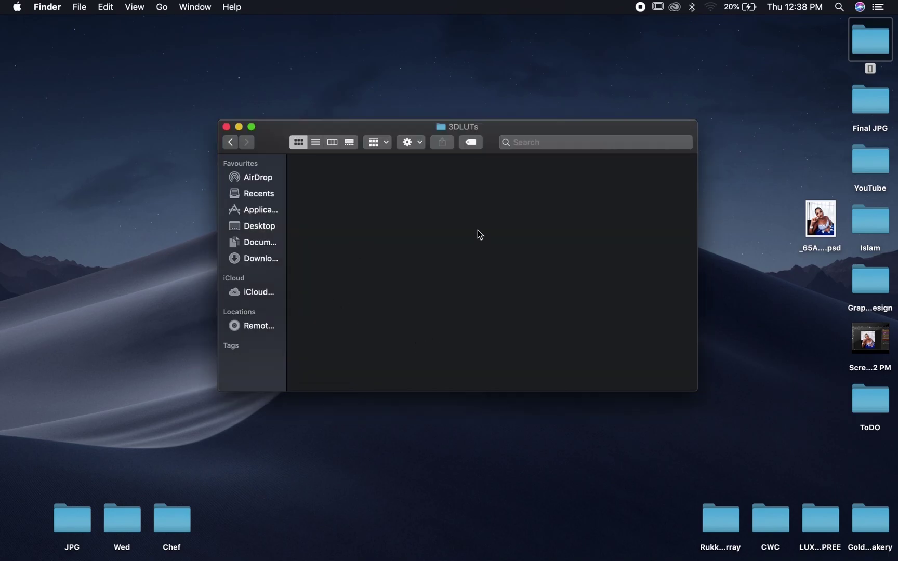
# - Paste the five Skin LUT .CUBE files into the empty 3DLUTs folder, entering the admin password
pyautogui.rightClick(445, 281)
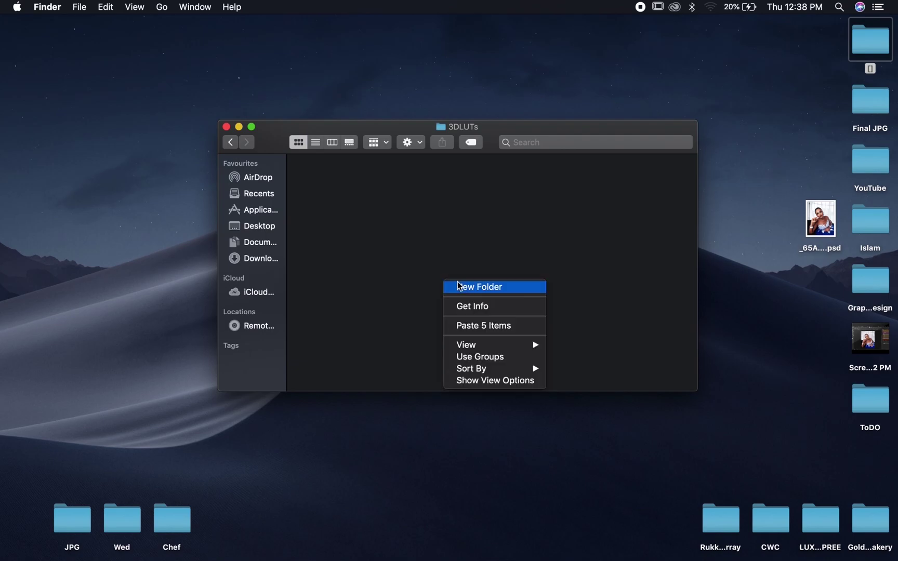
pyautogui.click(494, 326)
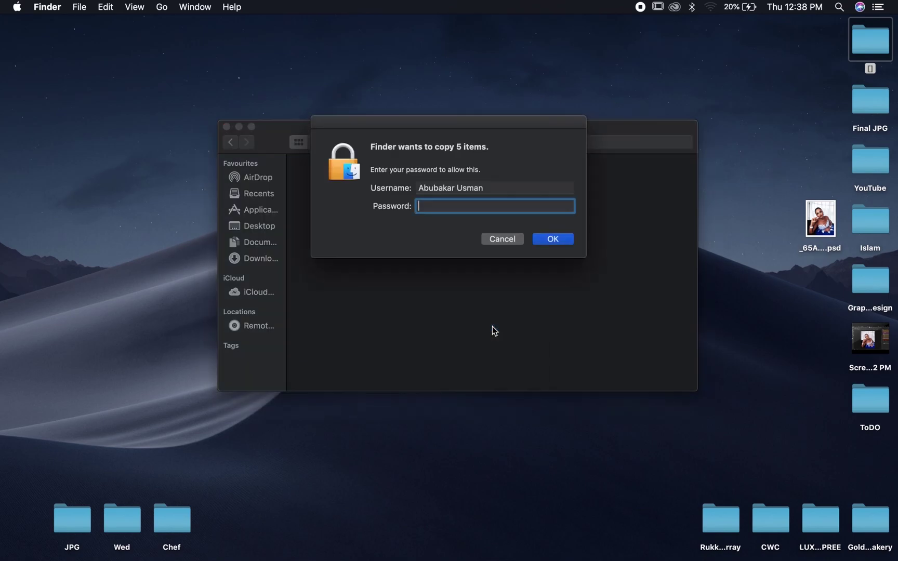
pyautogui.write('****')
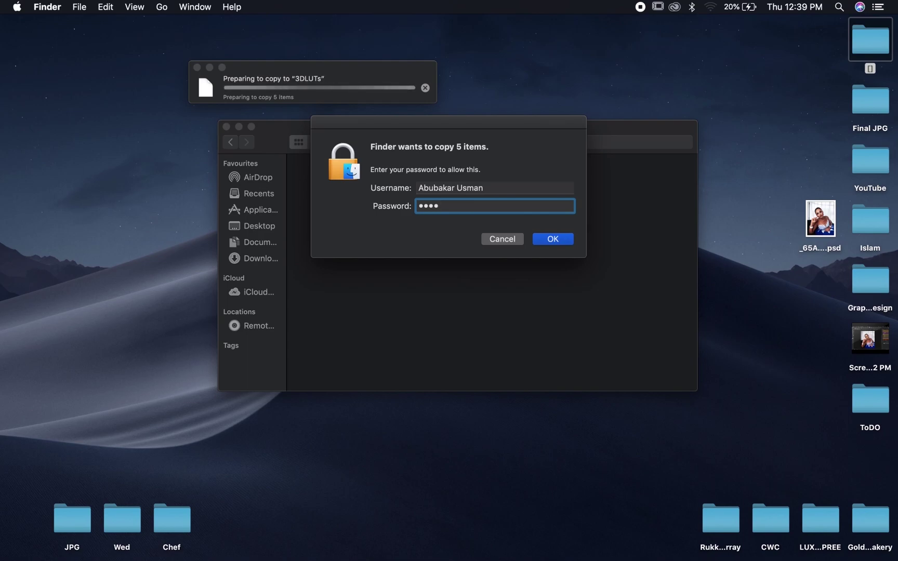
pyautogui.press('Return')
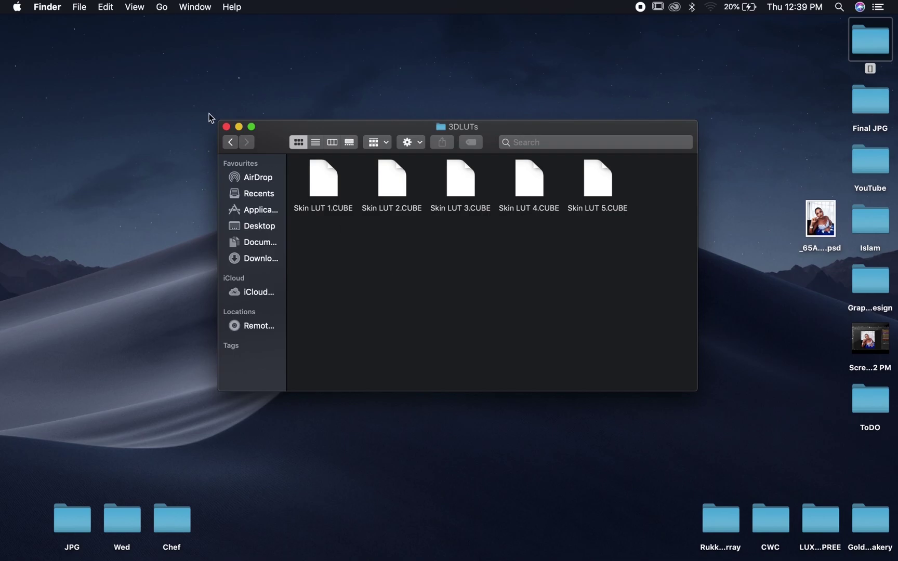
# - Close the 3DLUTs Finder window and launch Photoshop 2021 from the Dock
pyautogui.click(227, 128)
pyautogui.click(430, 344)
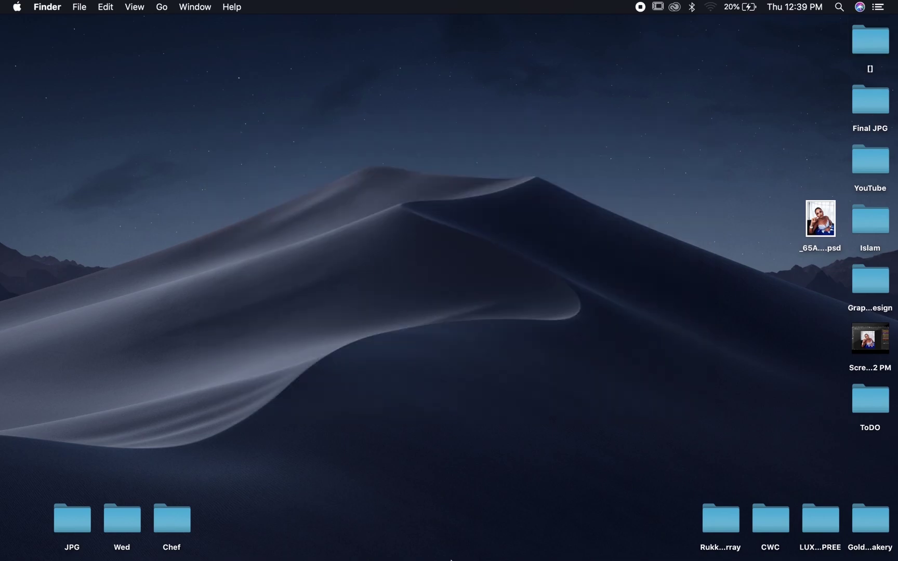
pyautogui.moveTo(445, 560)
pyautogui.click(539, 552)
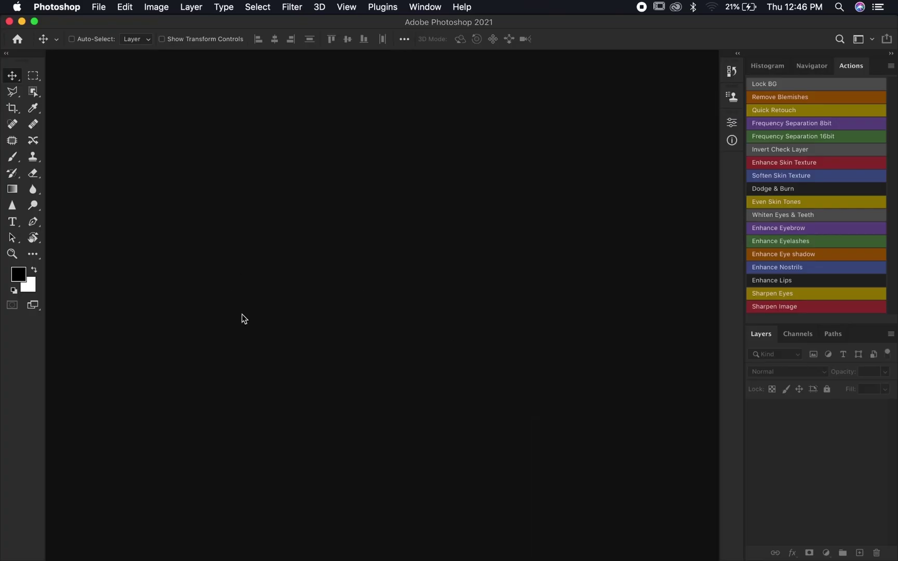
# - Open the recent portrait _65A9505.psd from File > Open Recent
pyautogui.click(98, 6)
pyautogui.click(98, 7)
pyautogui.click(98, 7)
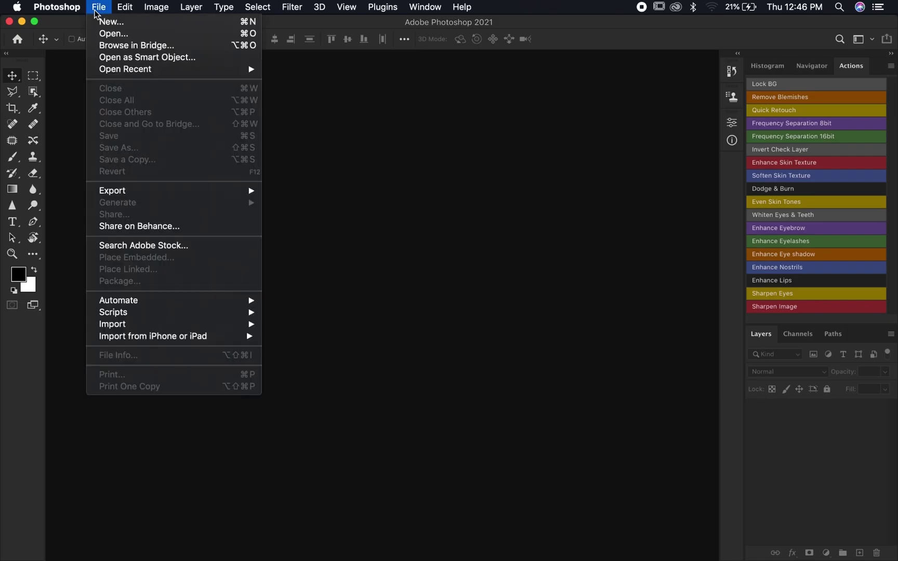
pyautogui.moveTo(180, 71)
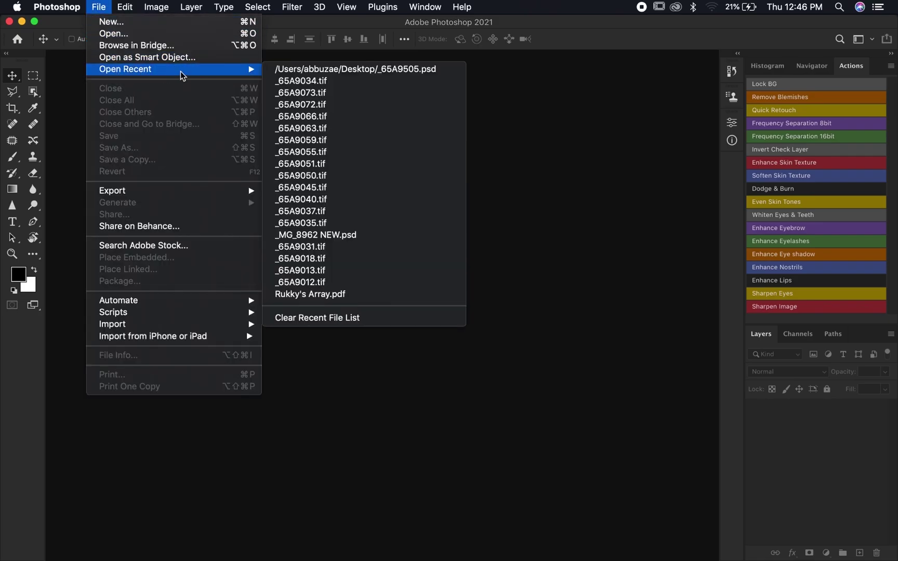
pyautogui.click(309, 72)
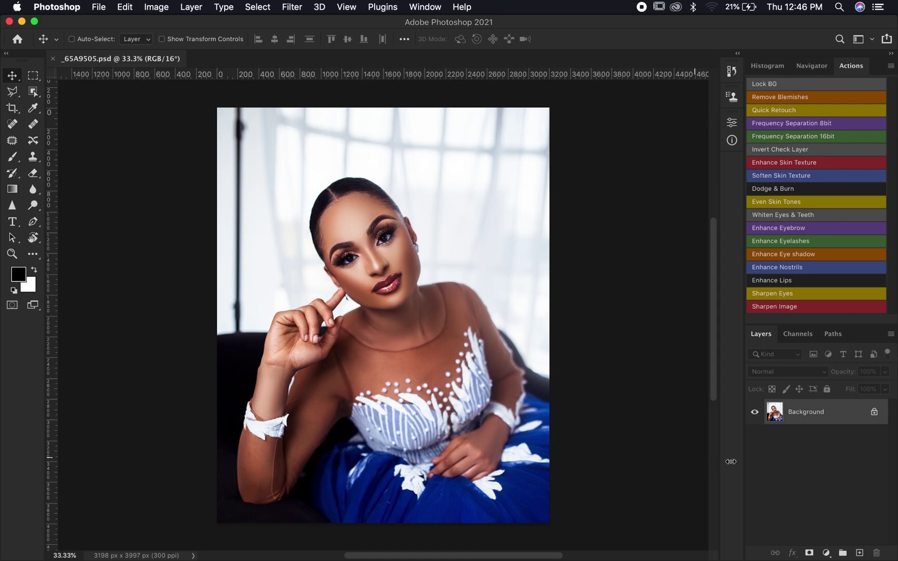
# - Add a Color Lookup layer using Skin LUT 1.CUBE and toggle it off and on to compare
pyautogui.click(826, 553)
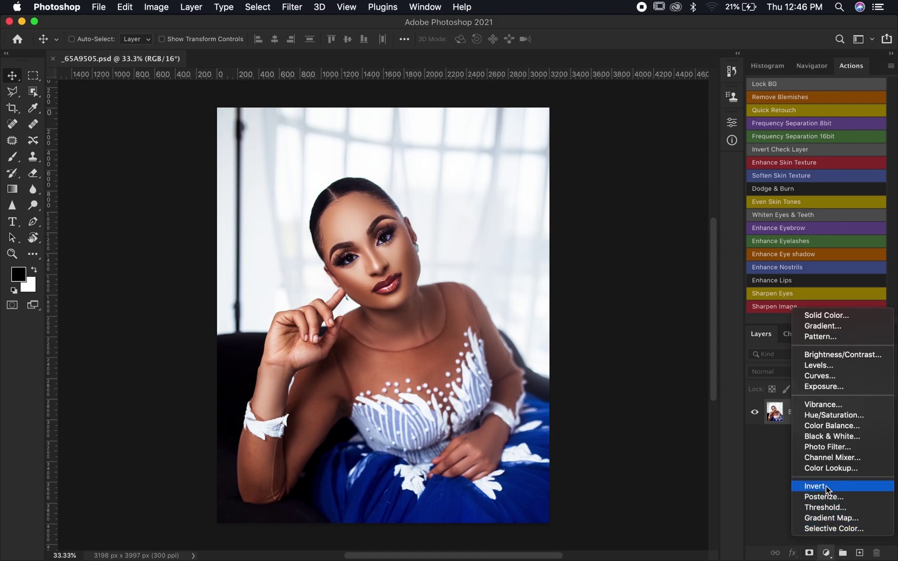
pyautogui.click(841, 468)
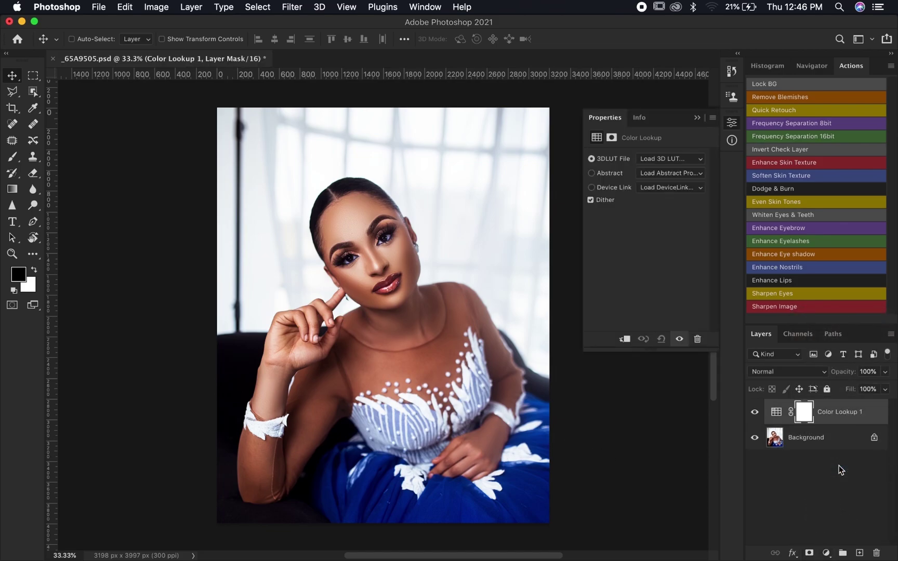
pyautogui.click(671, 160)
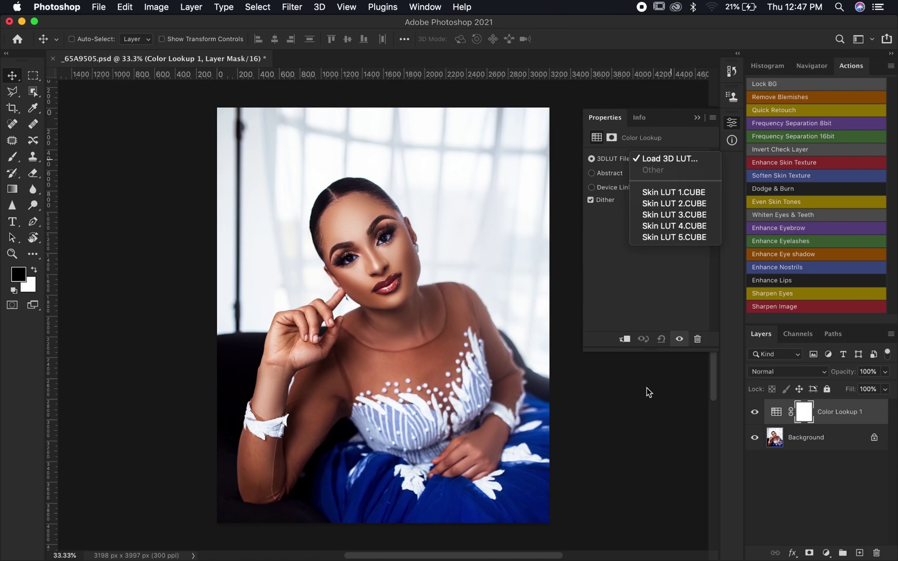
pyautogui.click(649, 300)
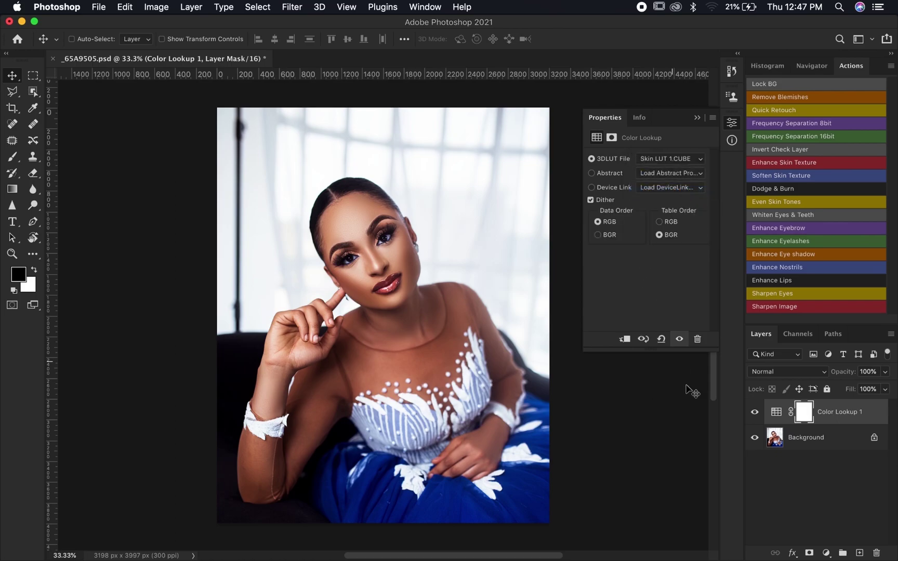
pyautogui.click(754, 412)
pyautogui.click(754, 412)
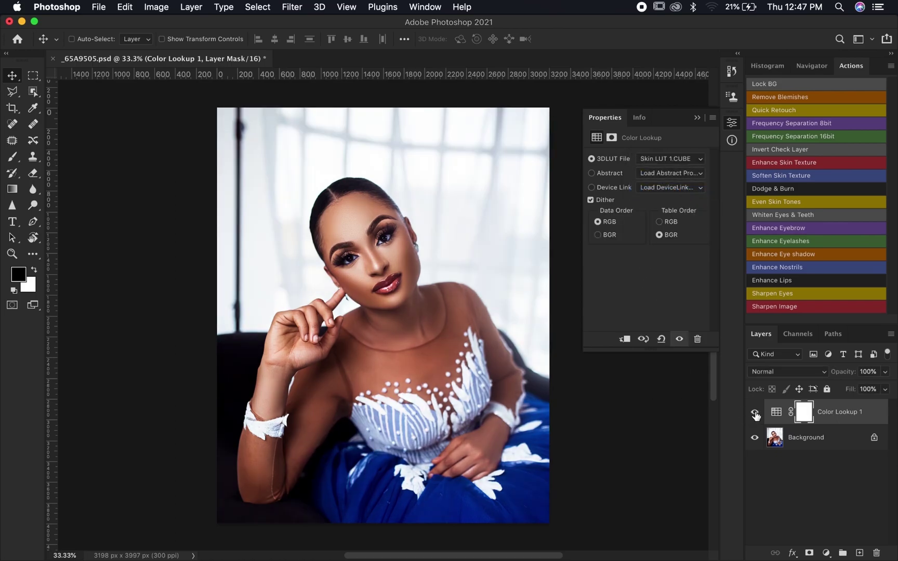